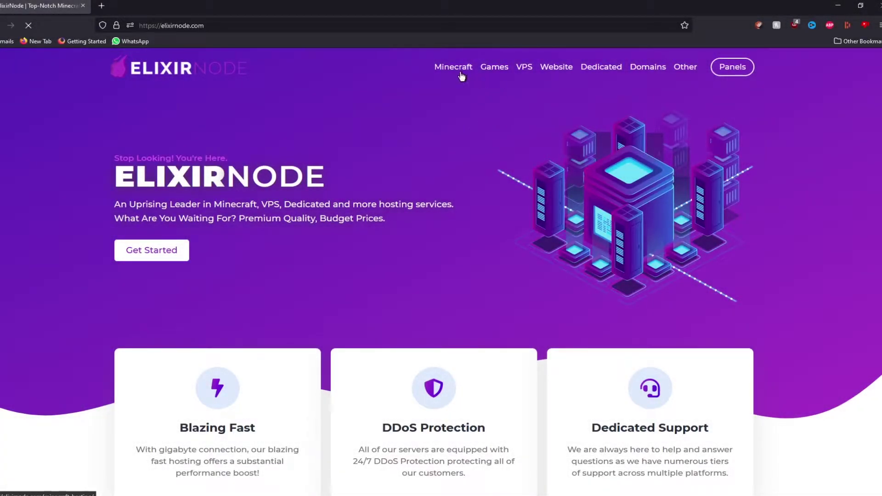
On the Minecraft hosting page, compare the Premium and Deluxe tier locations and prices
left_click(453, 69)
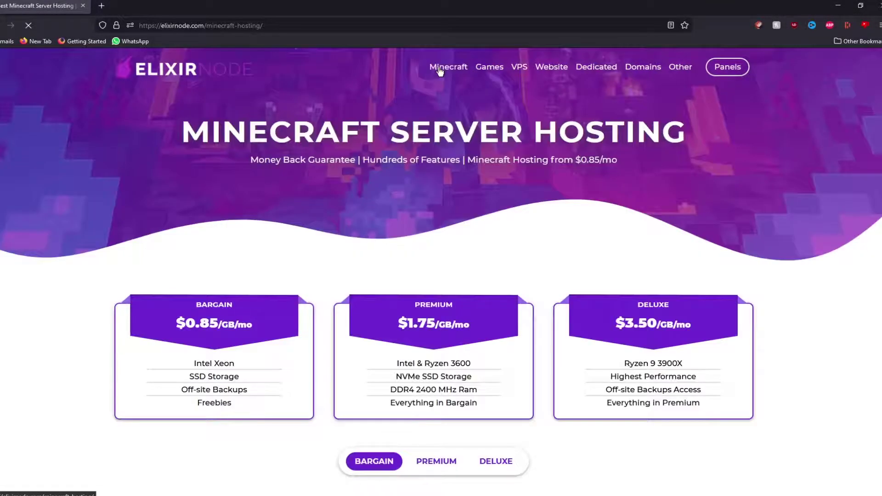
scroll(476, 113, "down", 7)
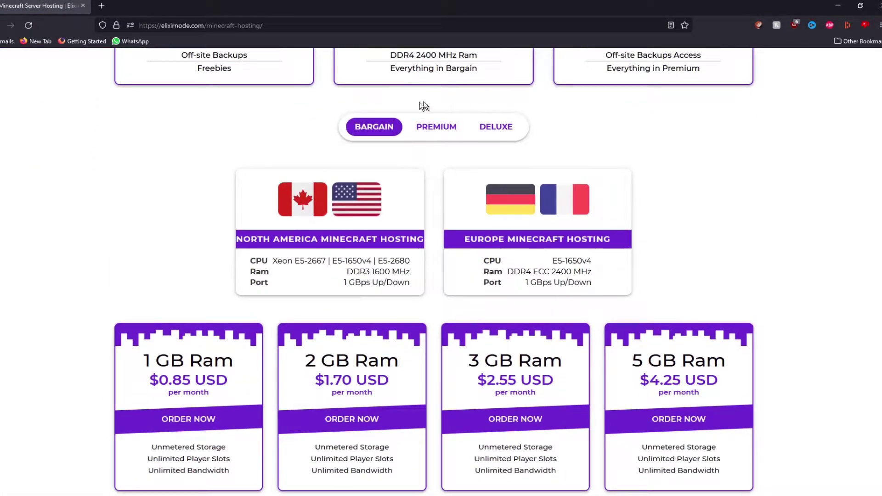
scroll(419, 102, "up", 1)
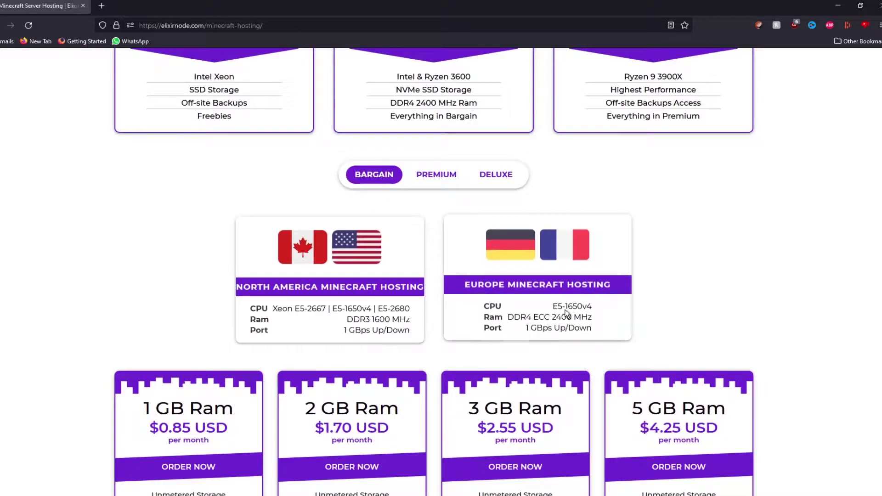
left_click(436, 175)
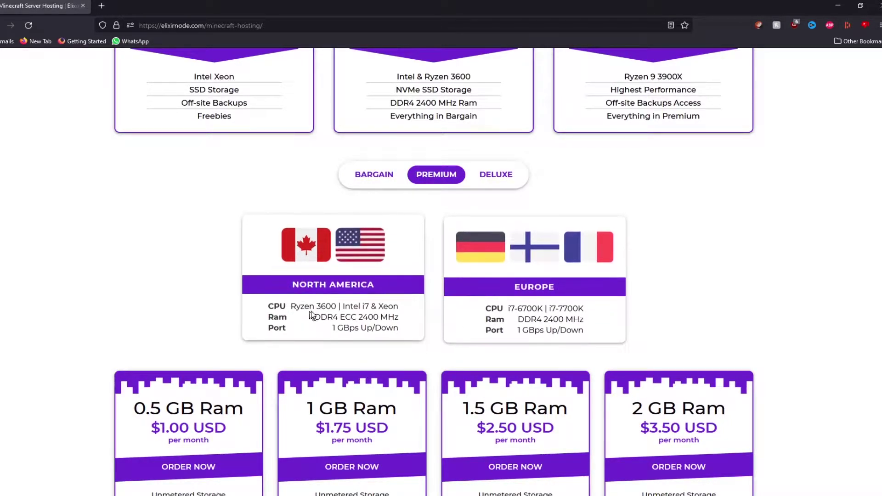
left_click(495, 174)
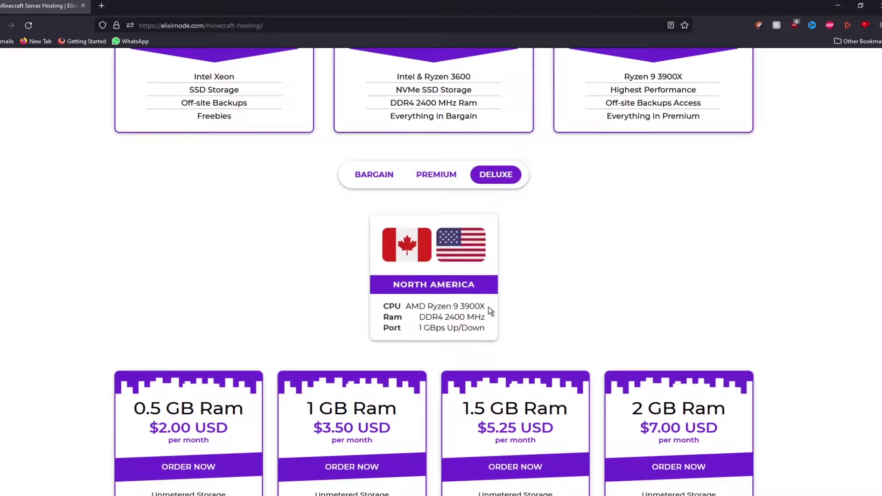
Switch back to the Premium tier and scroll through its RAM plan cards
scroll(487, 248, "up", 1)
left_click(457, 222)
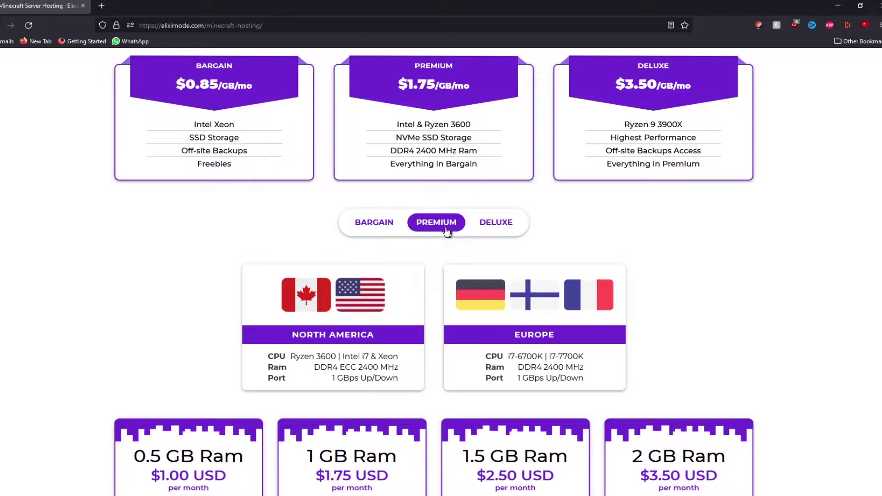
scroll(461, 288, "down", 7)
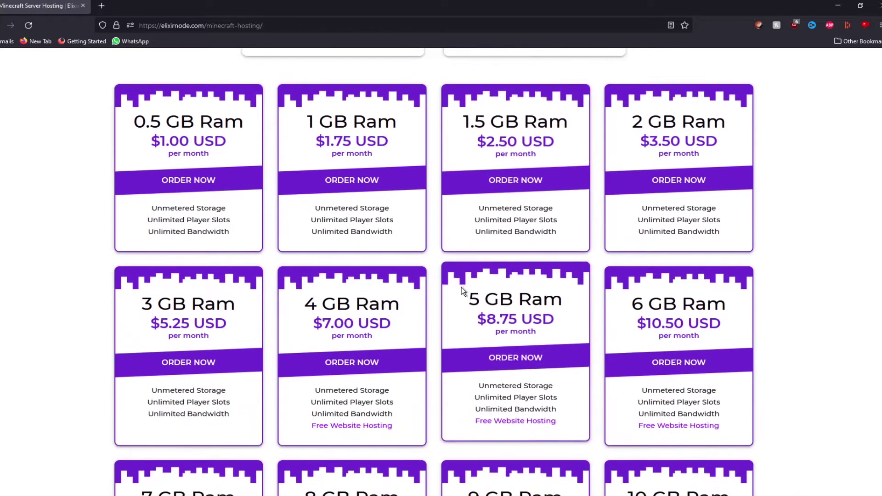
scroll(138, 326, "down", 3)
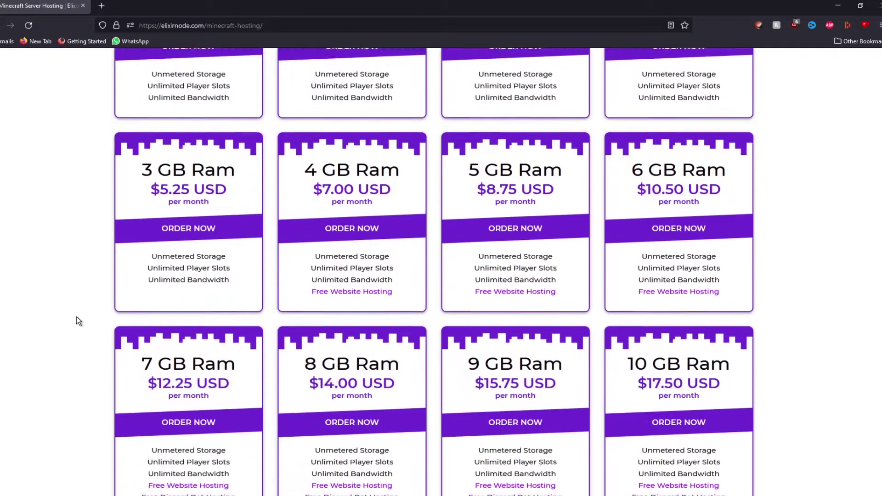
scroll(88, 322, "down", 3)
scroll(139, 338, "up", 7)
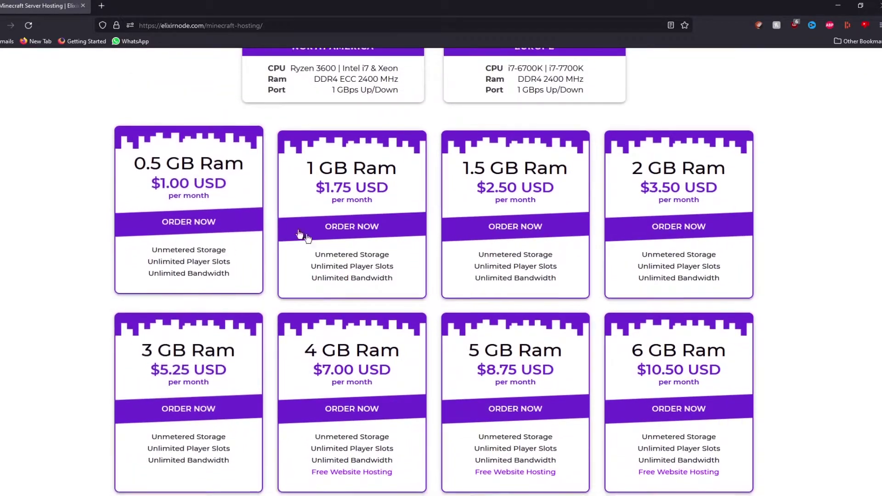
scroll(436, 289, "down", 7)
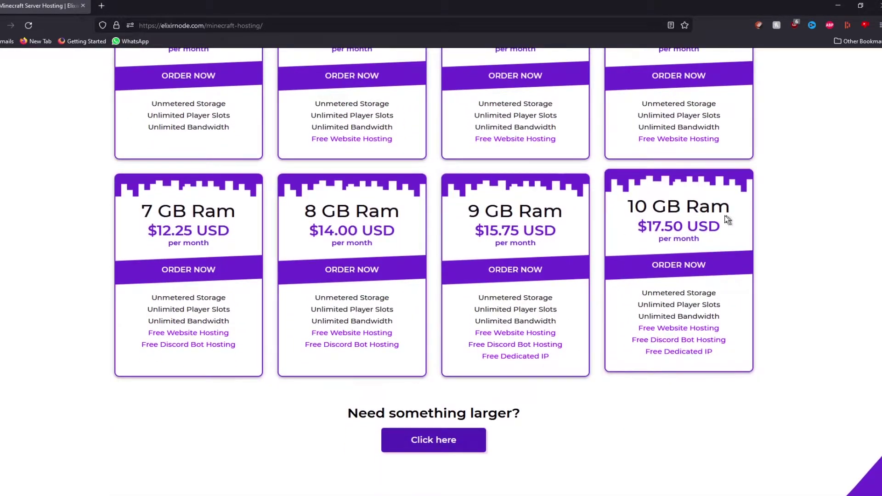
scroll(505, 400, "down", 1)
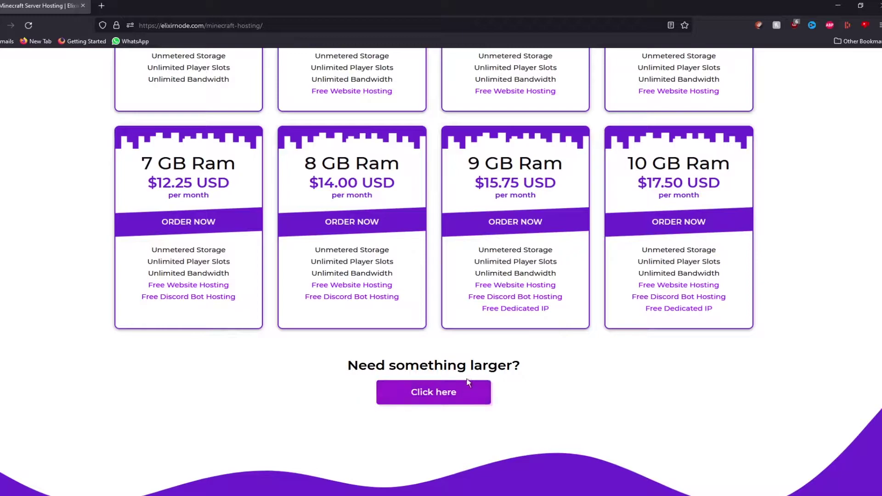
Reveal the larger 12–32 GB plans, then return to the 3–10 GB cards
left_click(457, 391)
scroll(436, 381, "down", 3)
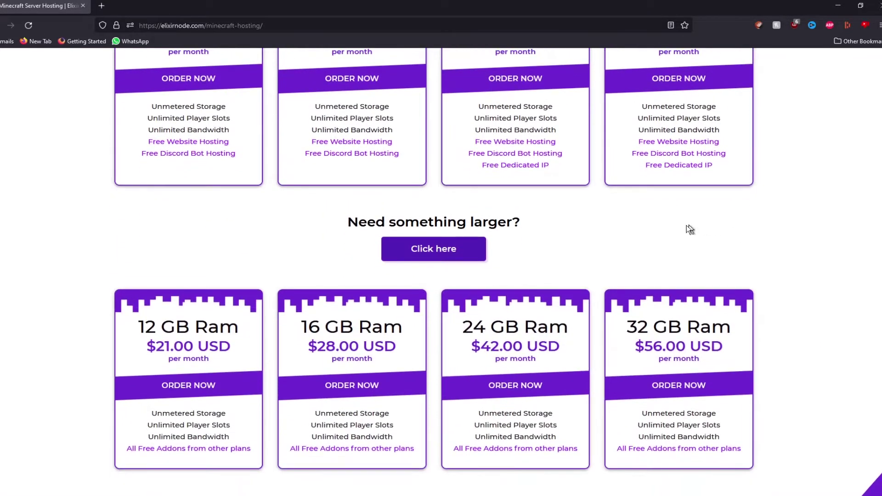
scroll(425, 291, "up", 10)
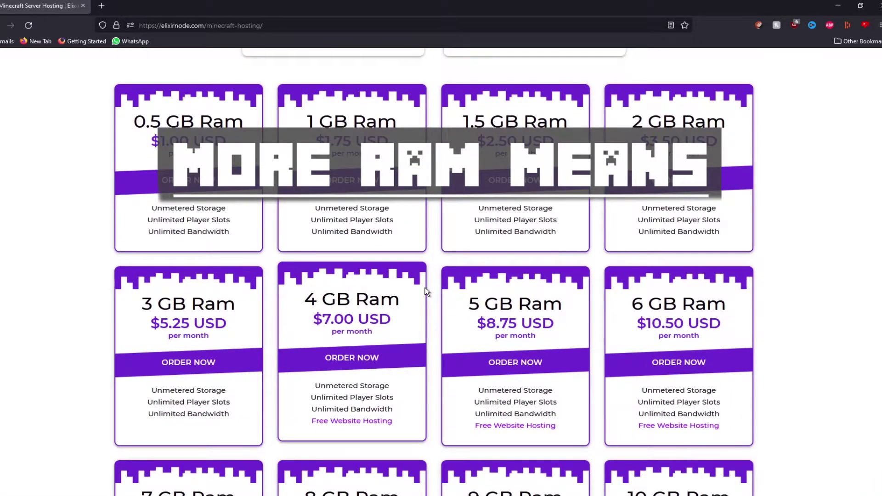
scroll(823, 264, "down", 2)
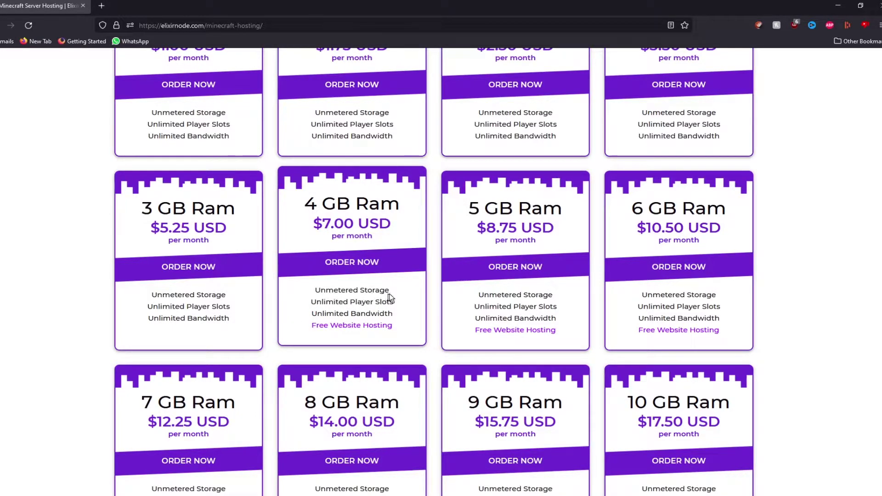
Order the 4 GB Premium plan and review the order summary line items
left_click(369, 270)
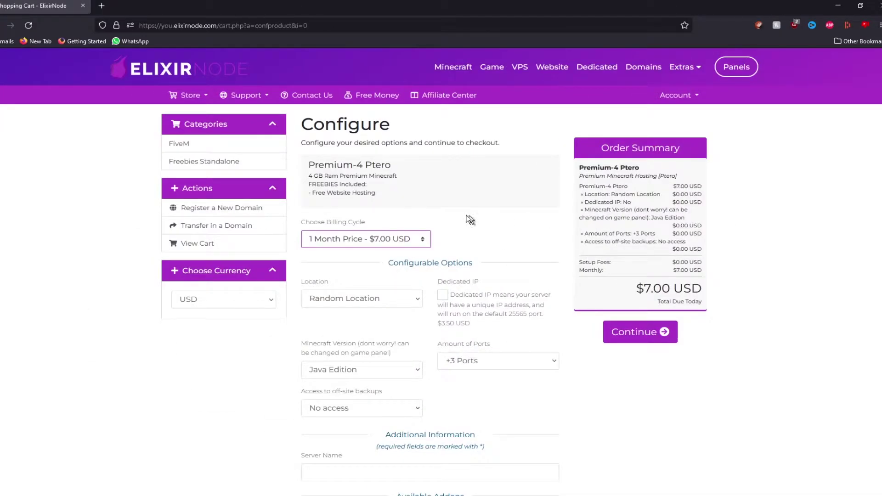
scroll(436, 255, "down", 3)
scroll(435, 254, "up", 3)
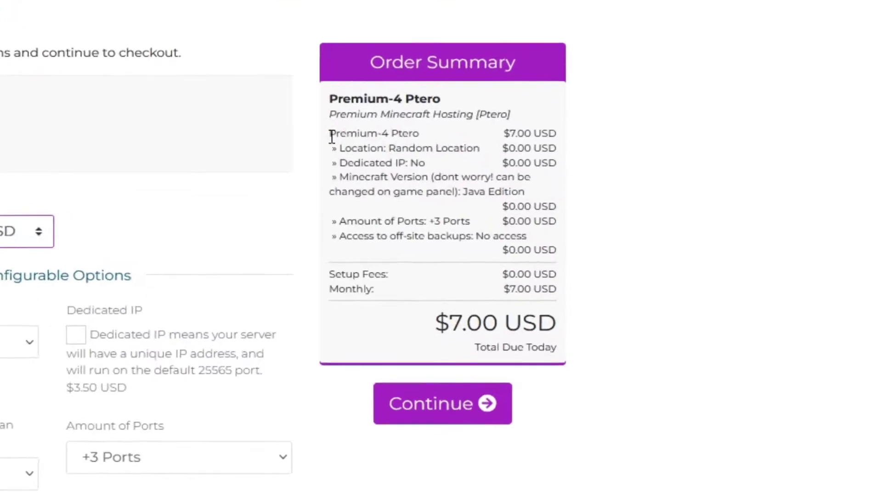
left_click_drag(579, 186, 686, 226)
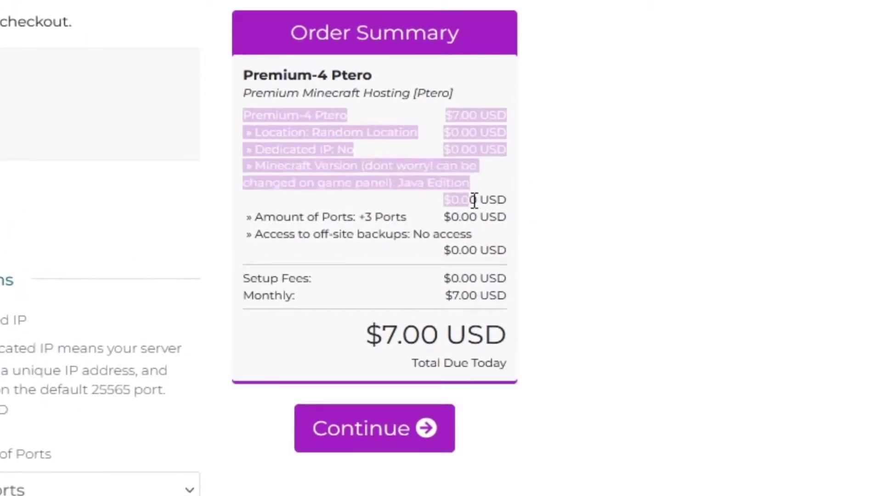
left_click(474, 201)
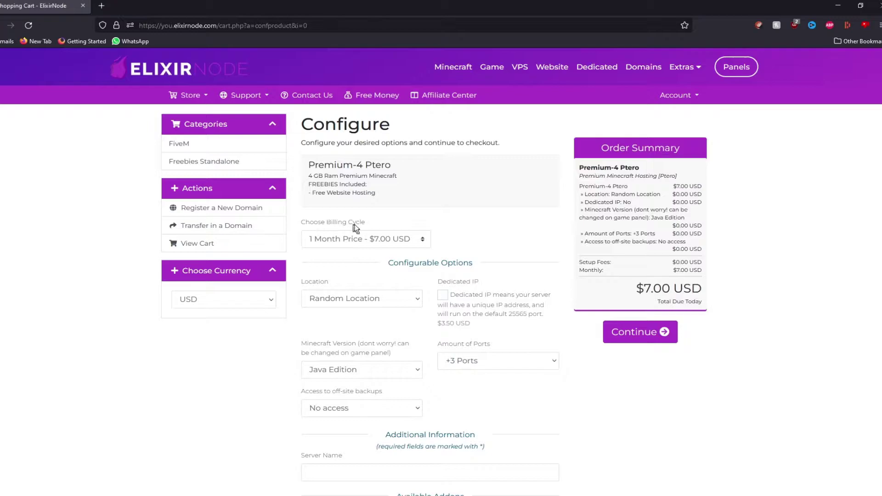
Compare 12 Month billing ($84.00 USD), then keep 1 Month Price at $7.00 USD
left_click(360, 242)
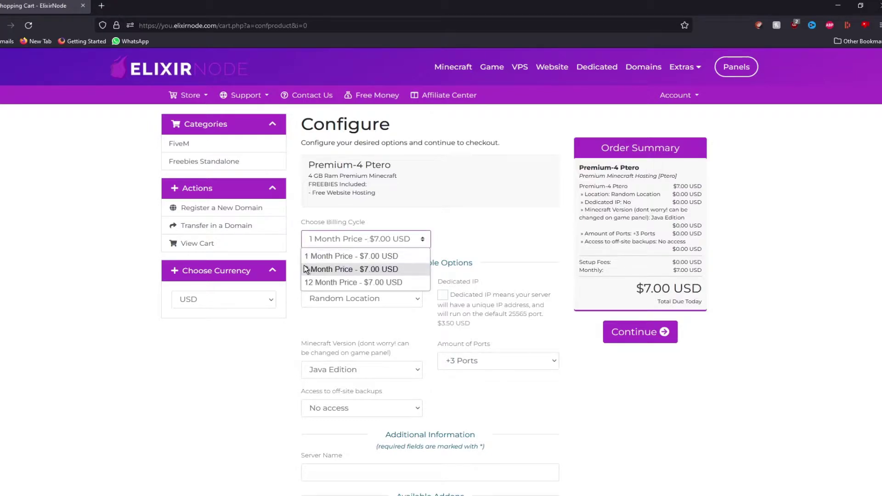
left_click(337, 284)
mouse_move(634, 293)
left_mouse_down()
mouse_move(675, 293)
mouse_move(642, 301)
left_mouse_up()
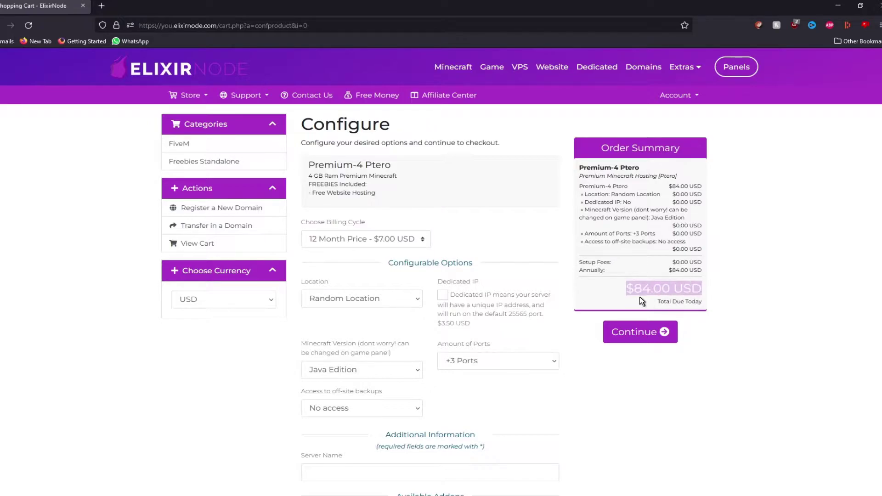
left_click(384, 240)
left_click(362, 259)
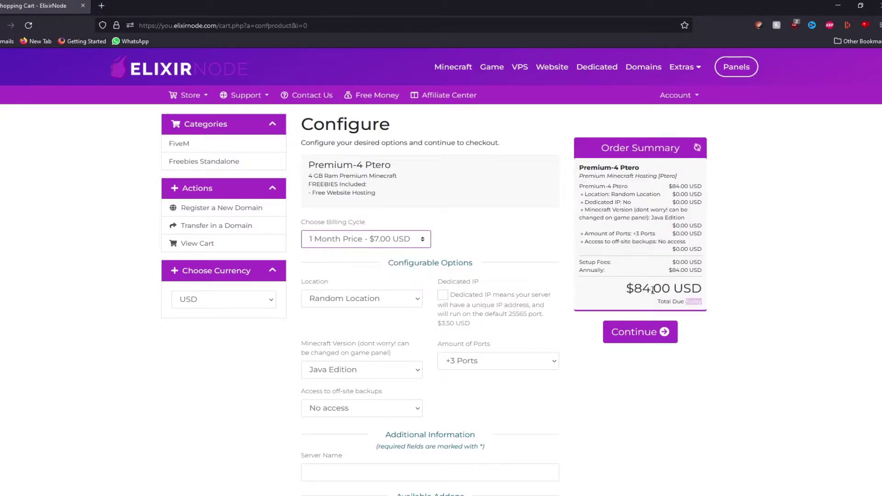
left_click_drag(634, 288, 702, 289)
Set the server location to France (EU)
left_click(714, 293)
scroll(714, 292, "down", 2)
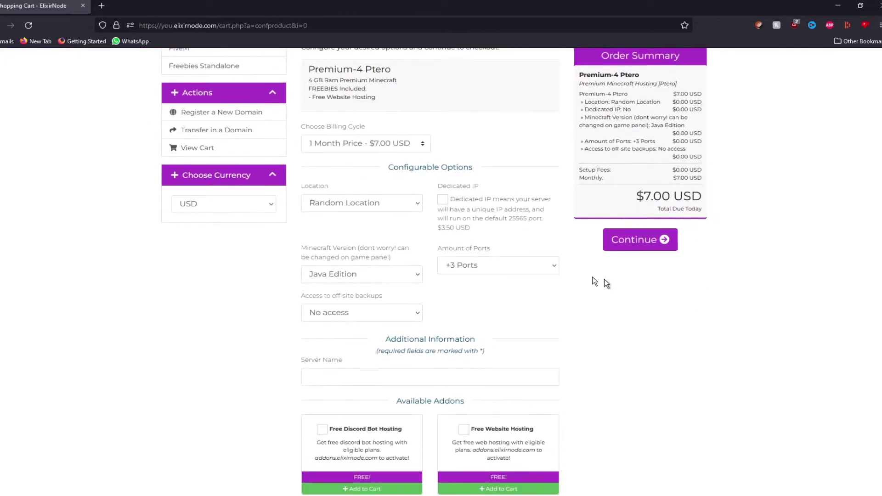
left_click(325, 198)
left_click(327, 197)
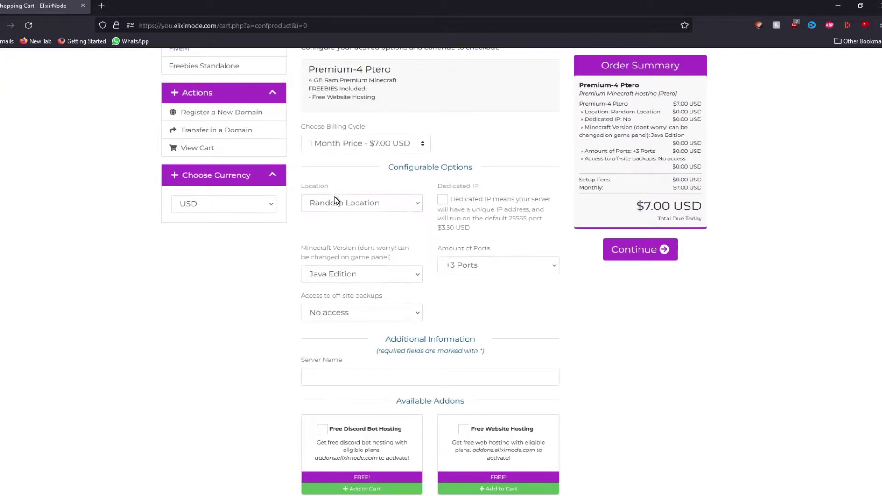
left_click(334, 197)
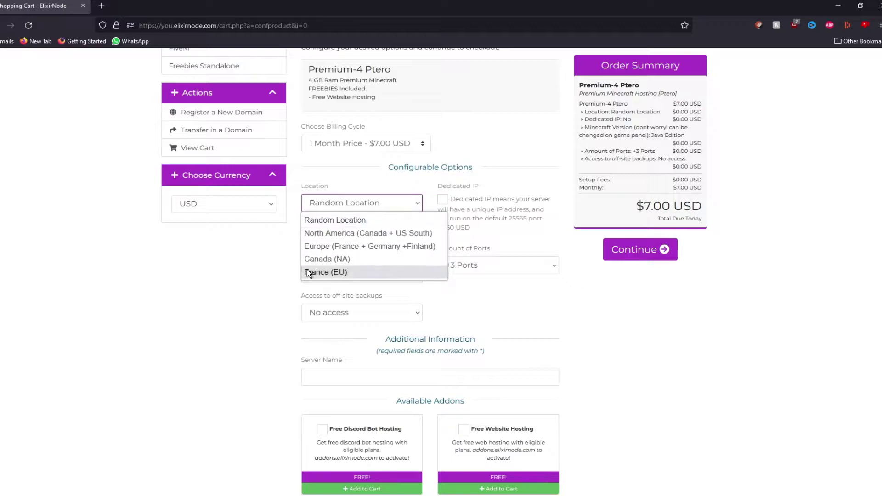
left_click(337, 272)
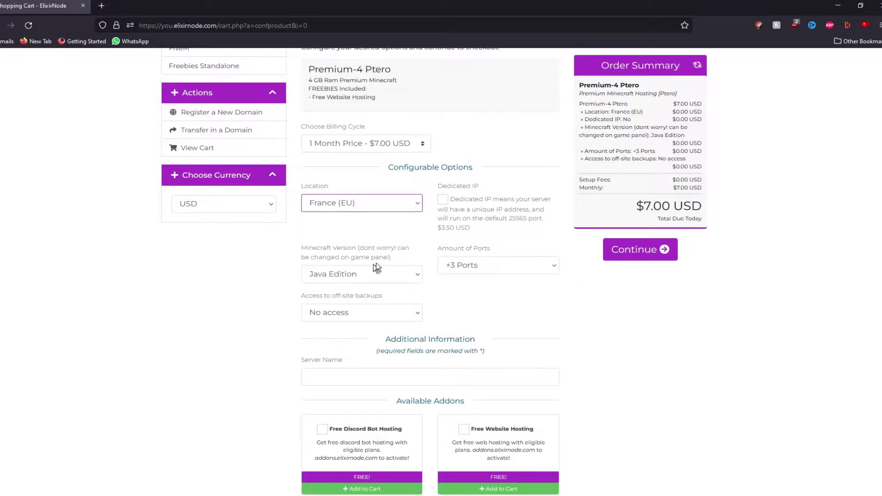
Add a $3.50 Dedicated IP to the order, totalling $10.50 USD
left_click(371, 211)
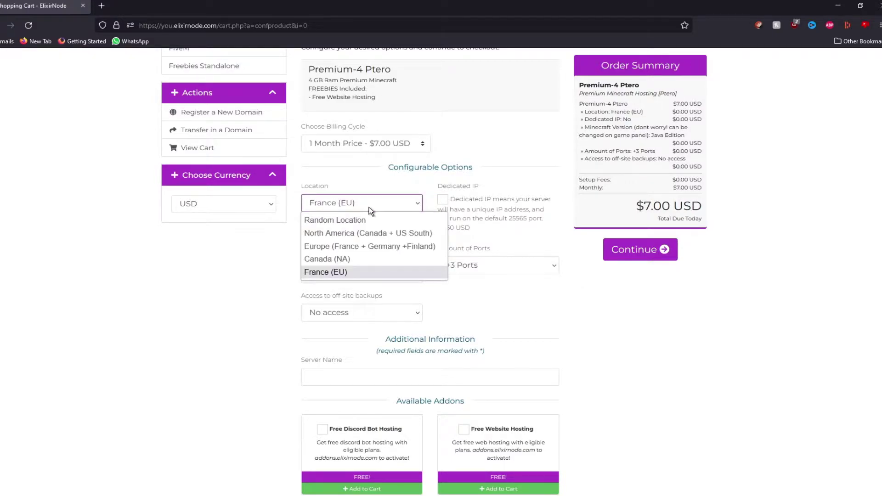
left_click(371, 209)
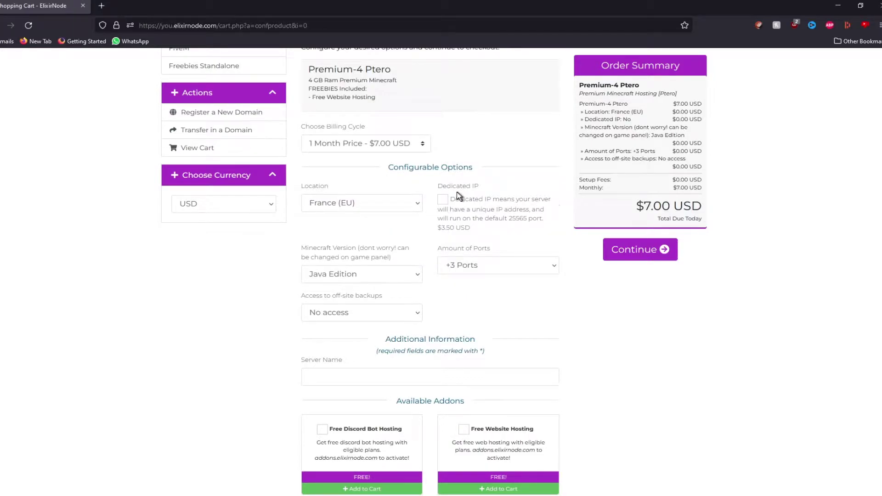
left_click(443, 200)
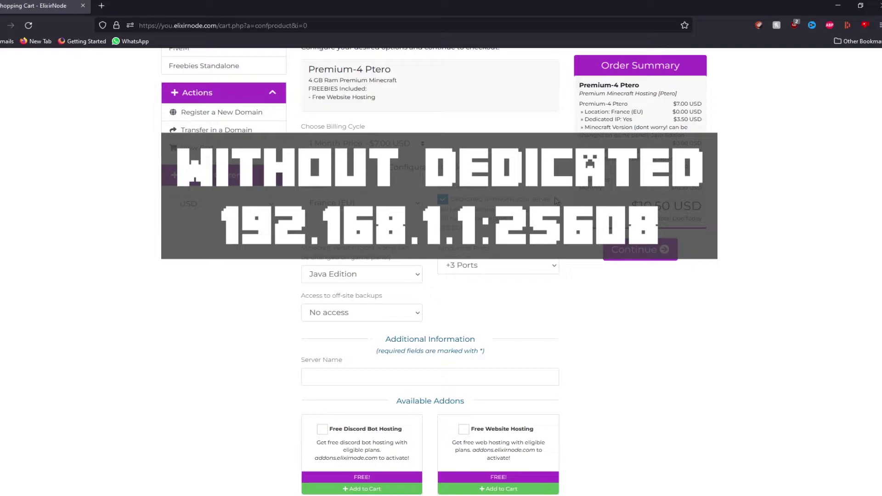
Keep Java Edition as the Minecraft version
scroll(462, 143, "down", 2)
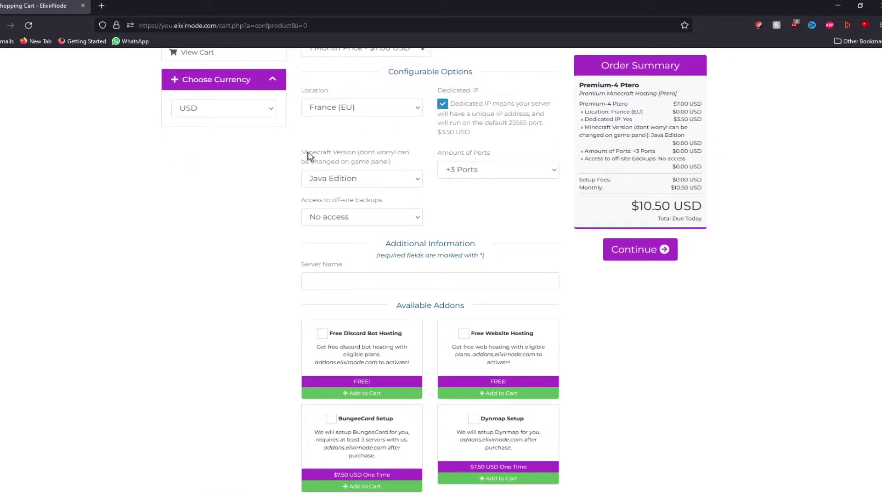
left_click(336, 161)
left_click(335, 181)
left_click(345, 197)
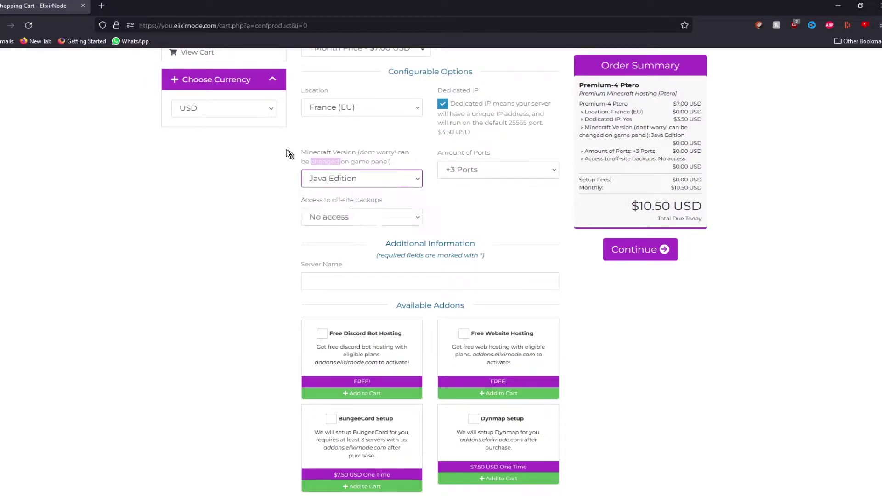
left_click(290, 150)
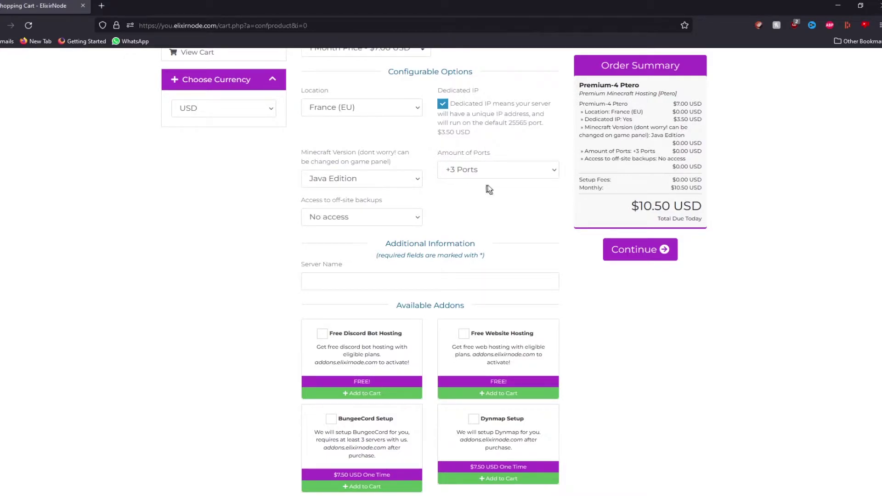
Check the +10 Ports price ($12.50 total), then settle on +5 Ports
left_click(505, 173)
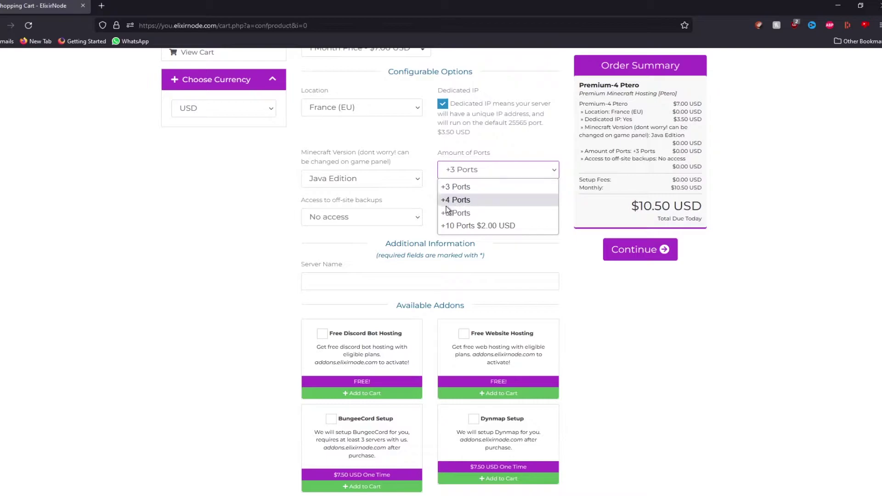
left_click(454, 213)
left_click(478, 171)
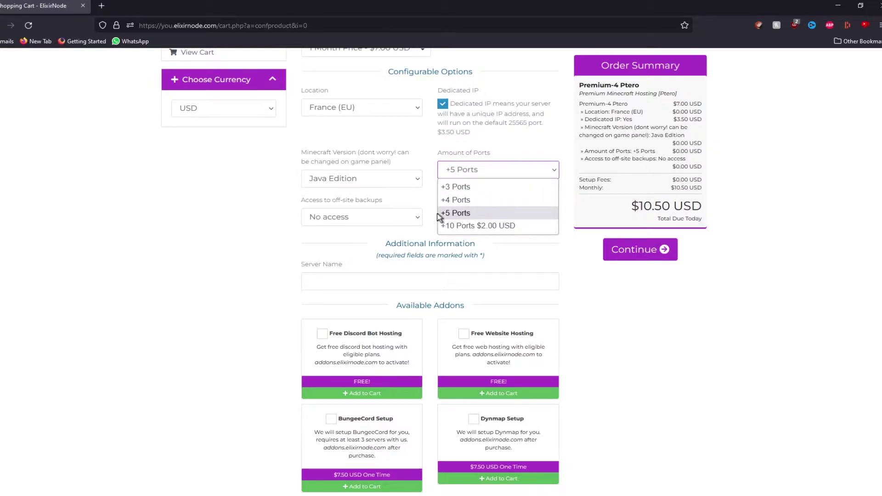
left_click(480, 227)
left_click_drag(632, 206, 656, 211)
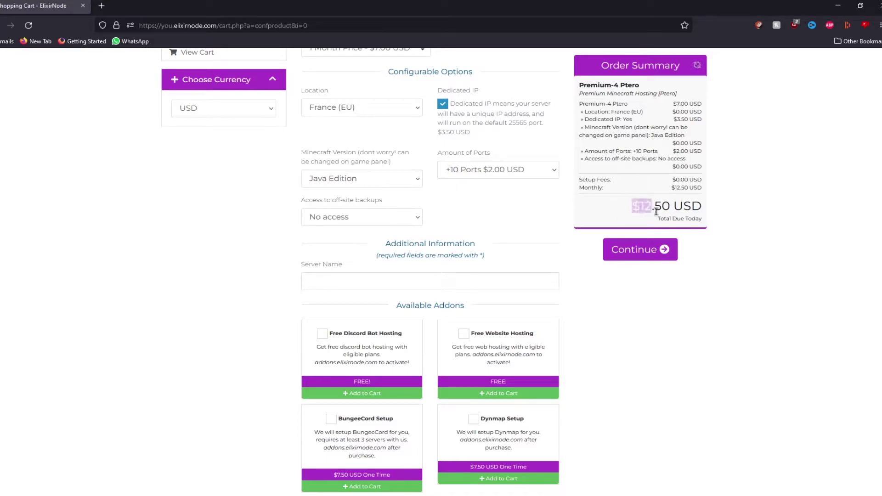
left_click(693, 213)
left_click(533, 170)
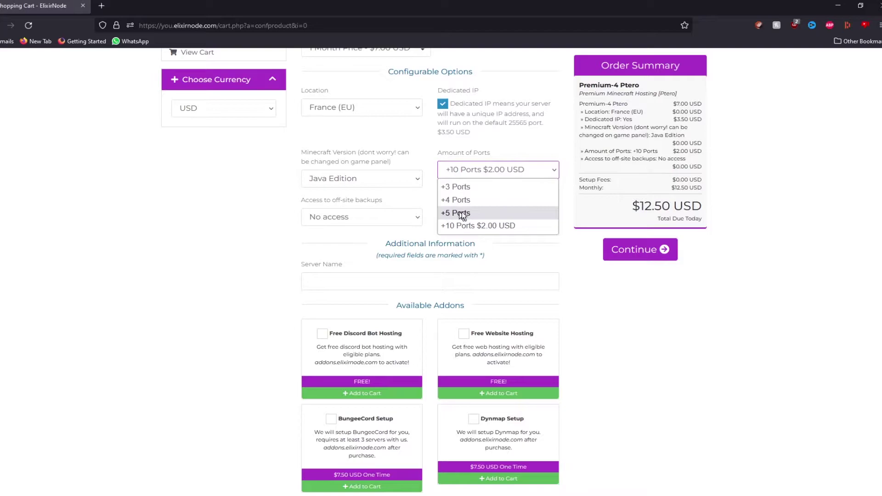
left_click(470, 213)
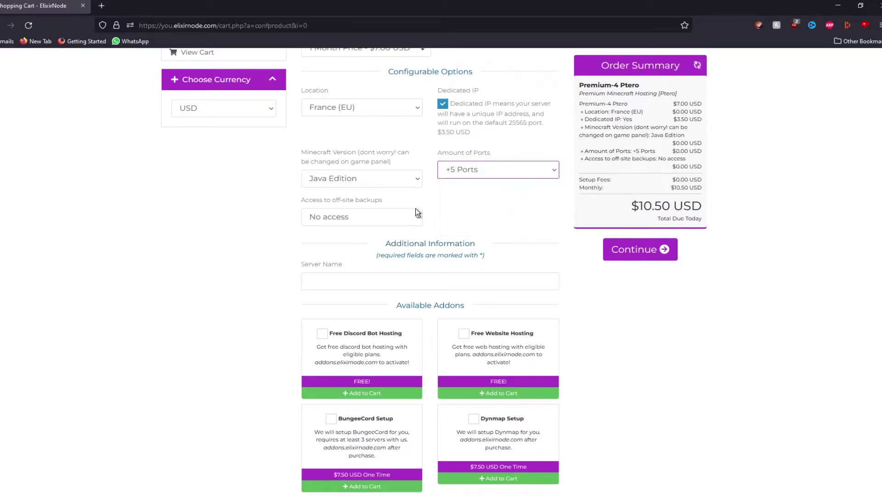
Set off-site backups back to No access after briefly selecting daily backups
left_click(348, 220)
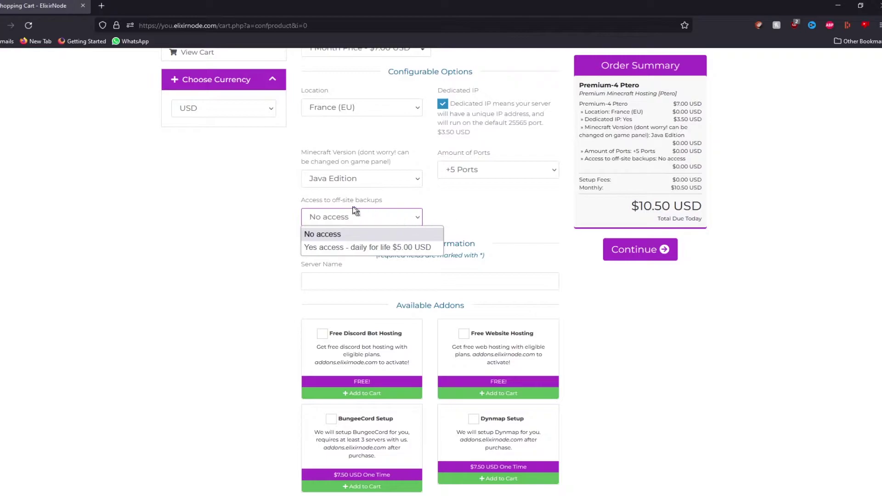
left_click(329, 247)
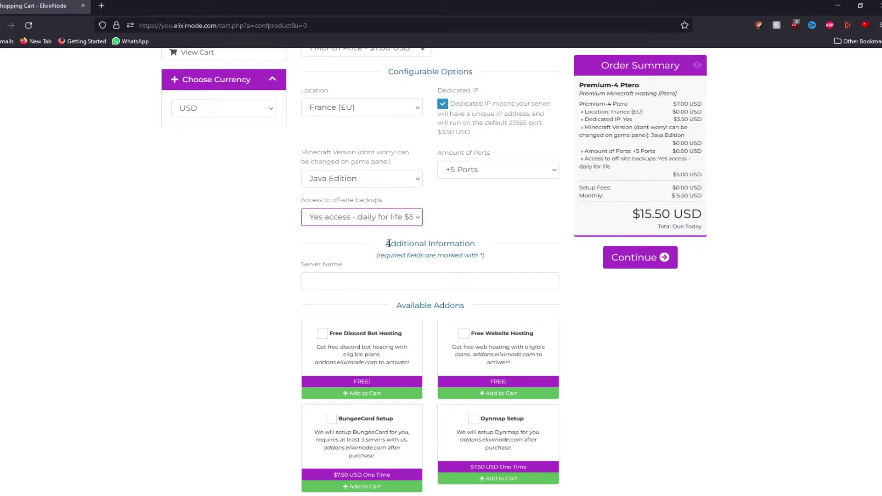
scroll(395, 237, "down", 3)
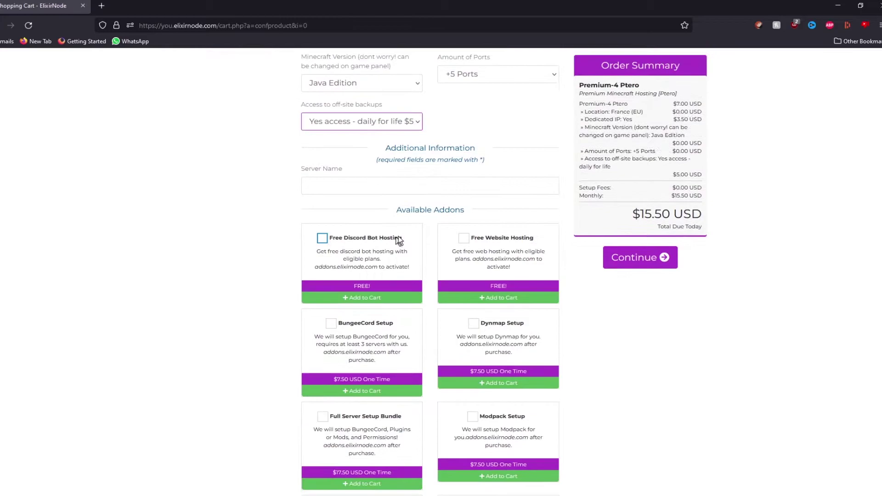
key("Up")
scroll(323, 106, "down", 2)
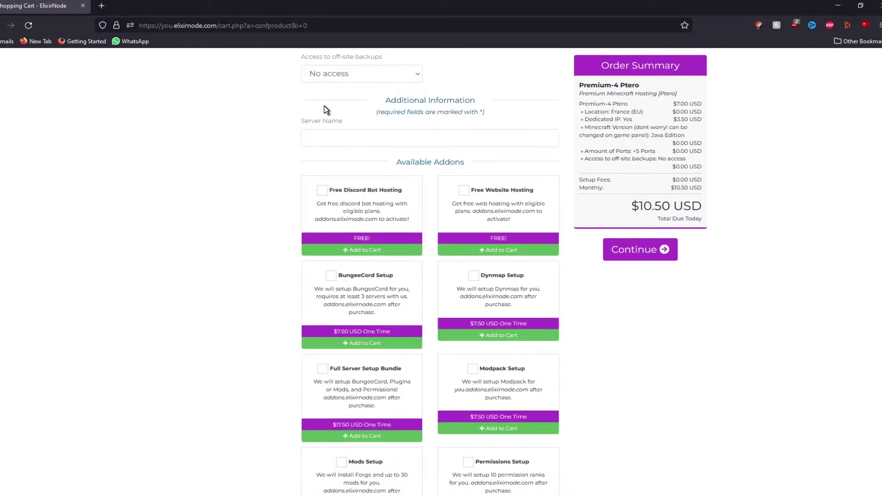
Enter 'My server' as the Server Name
left_click_drag(308, 121, 347, 121)
left_click(381, 119)
left_click(384, 145)
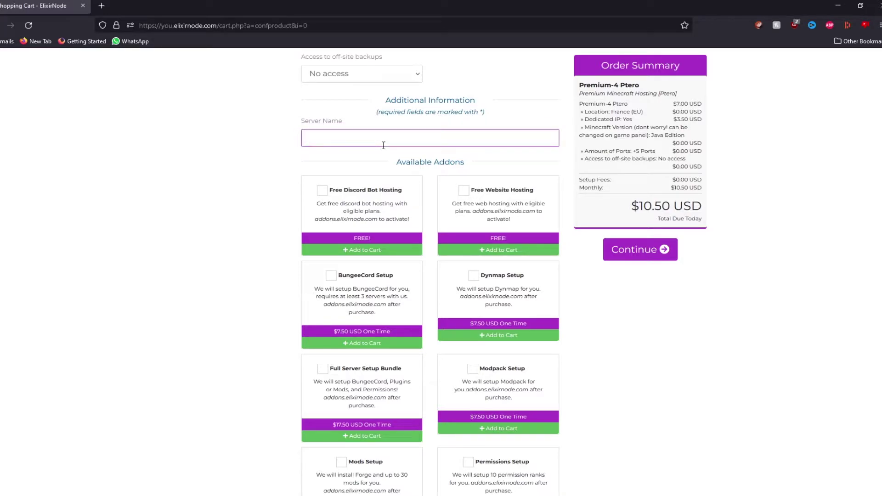
type("My serv")
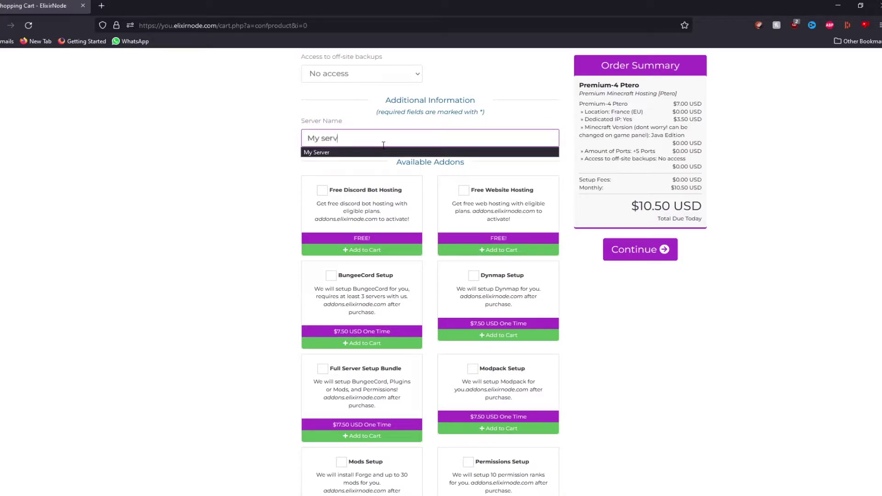
type("er")
Add the free Discord Bot Hosting and free Website Hosting addons
scroll(270, 203, "down", 3)
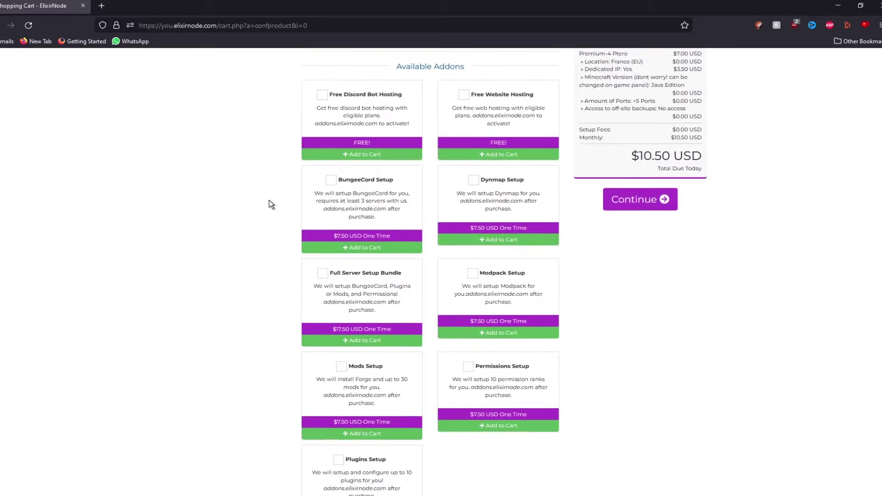
left_click(477, 66)
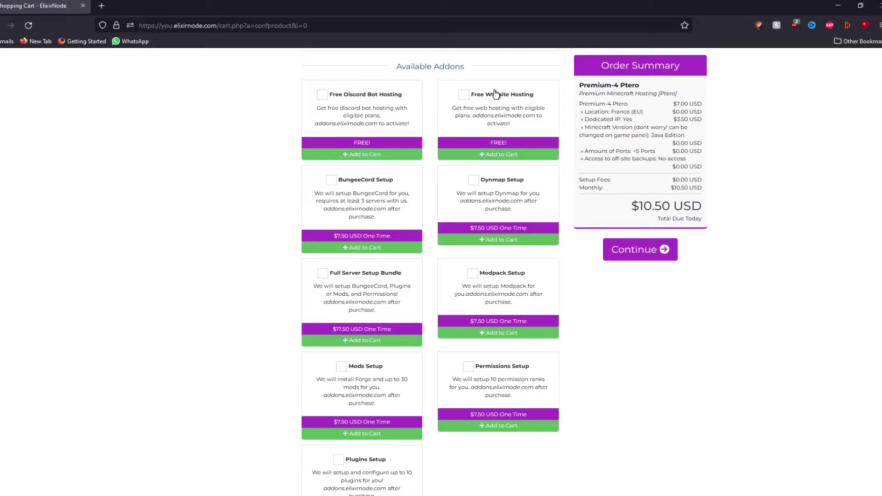
left_click(322, 94)
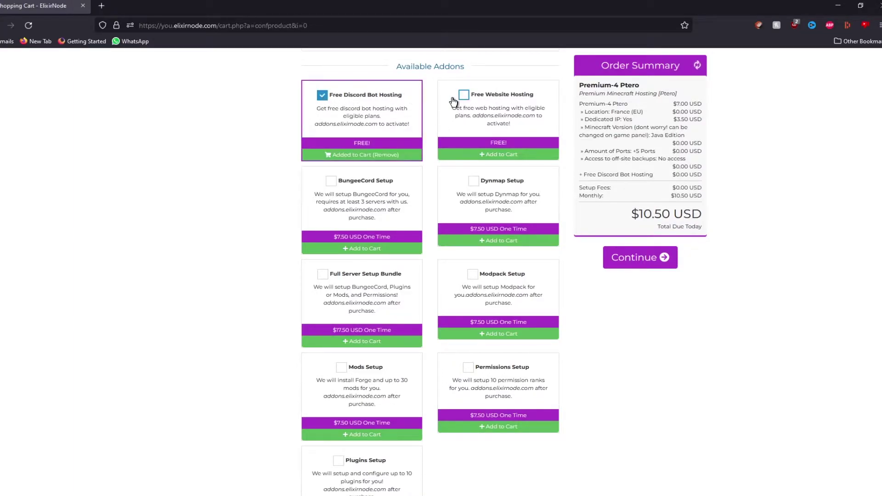
left_click(500, 108)
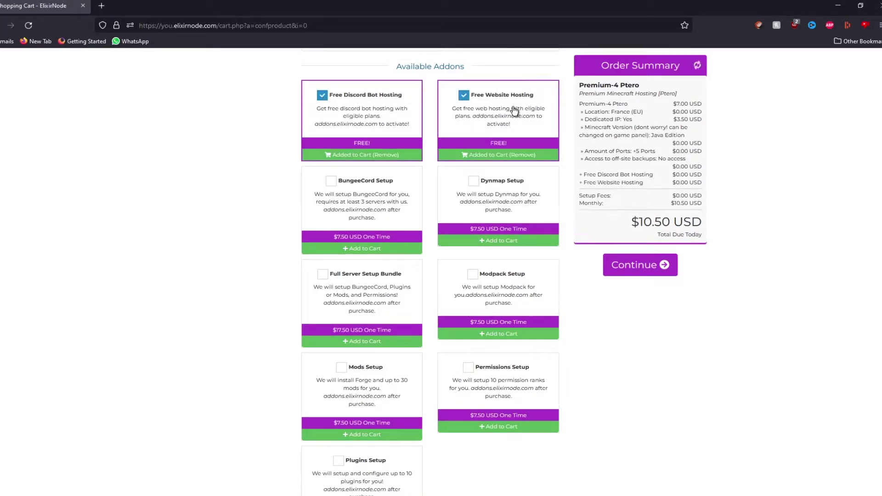
Submit the server configuration to continue to the order review
scroll(513, 109, "down", 2)
scroll(513, 108, "down", 1)
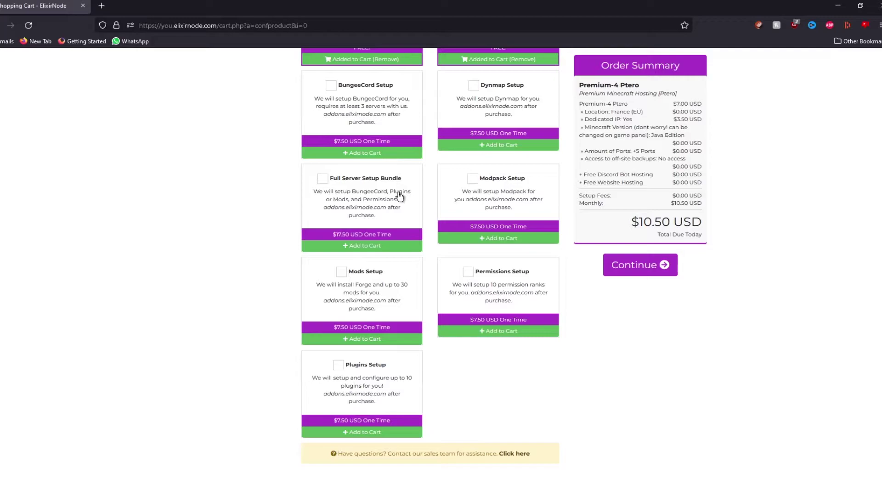
scroll(519, 168, "up", 1)
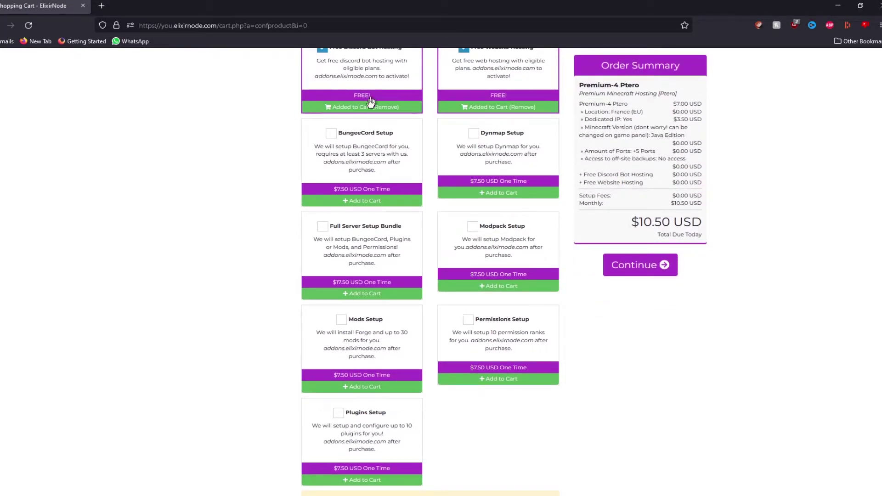
scroll(473, 340, "up", 3)
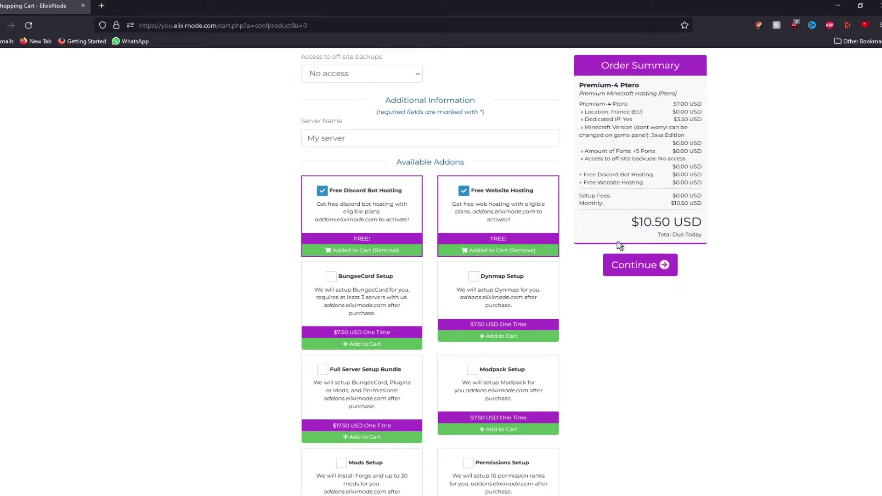
left_click(641, 271)
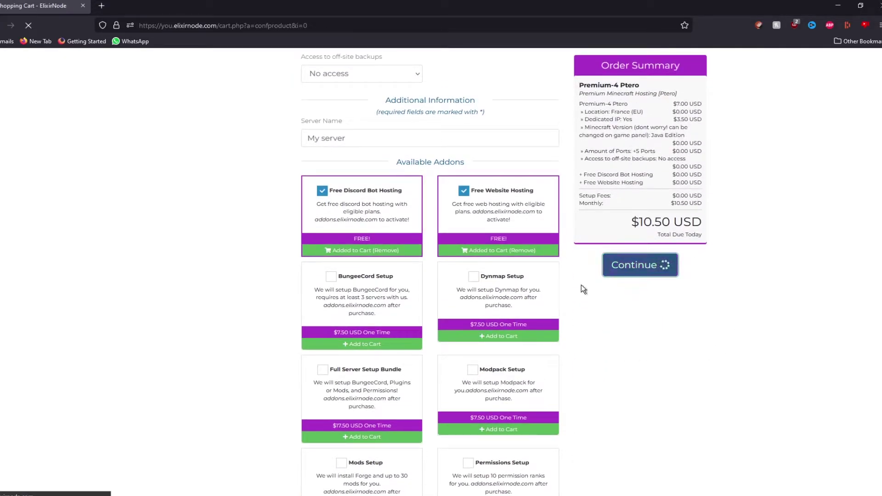
Review the $10.50 USD order summary in the cart
scroll(543, 281, "down", 1)
scroll(543, 281, "up", 1)
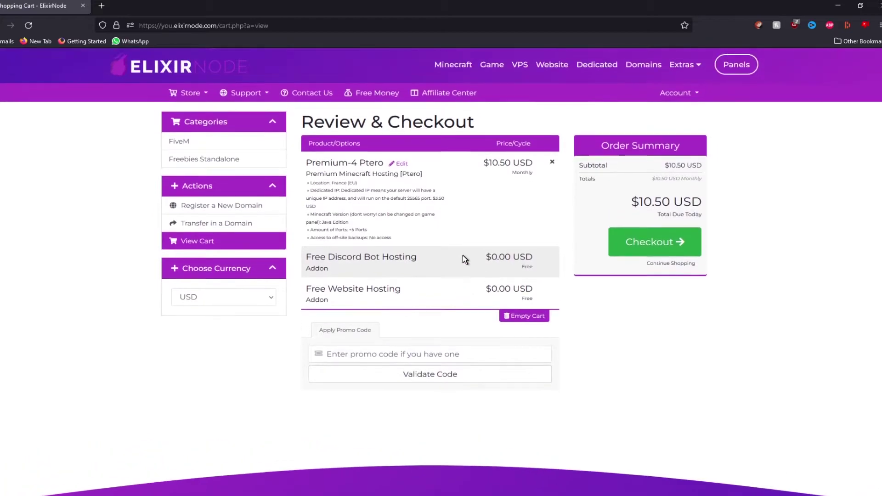
left_click_drag(489, 165, 534, 167)
left_click(437, 305)
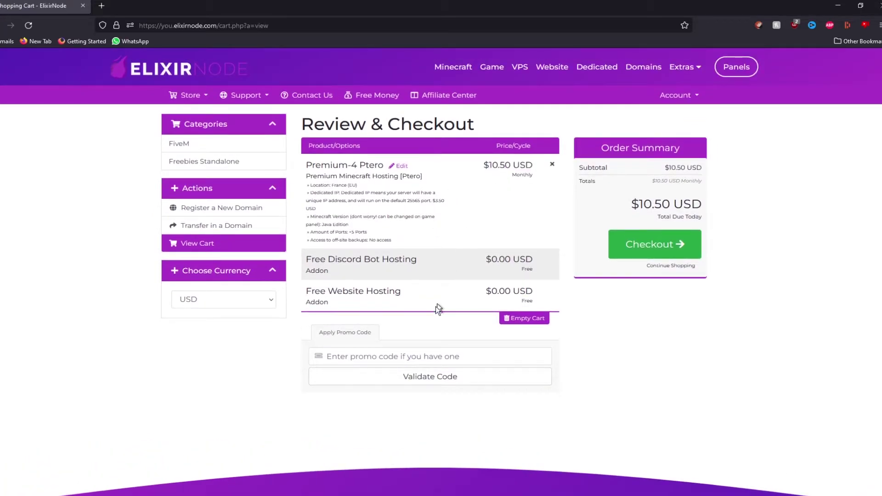
Proceed to the Checkout page and look over the sign-up and billing form
left_click(654, 244)
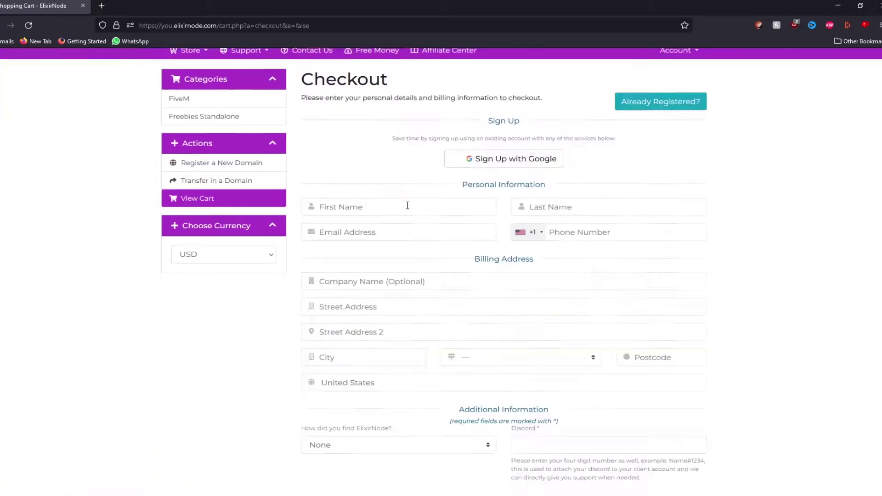
scroll(407, 205, "down", 5)
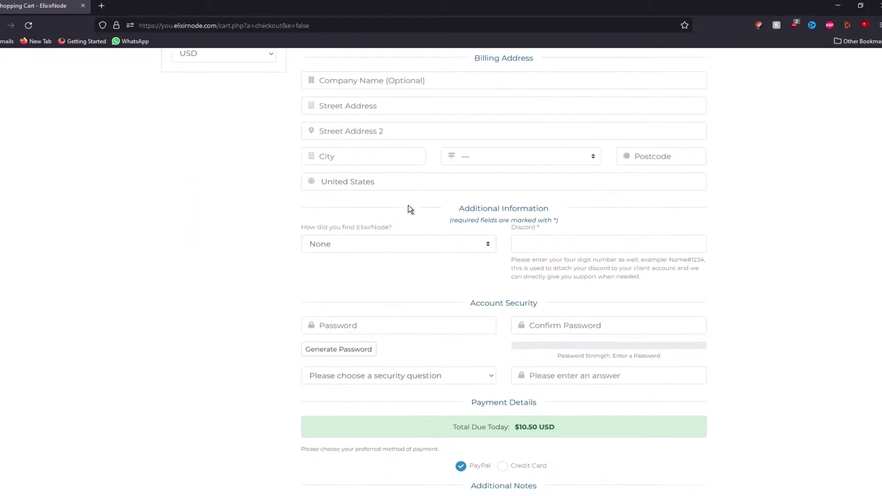
scroll(408, 207, "up", 5)
scroll(469, 250, "down", 2)
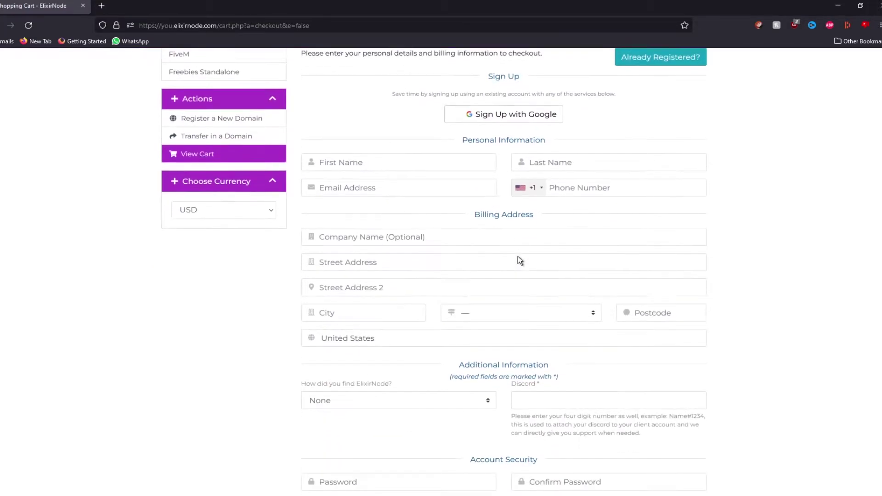
scroll(354, 331, "down", 1)
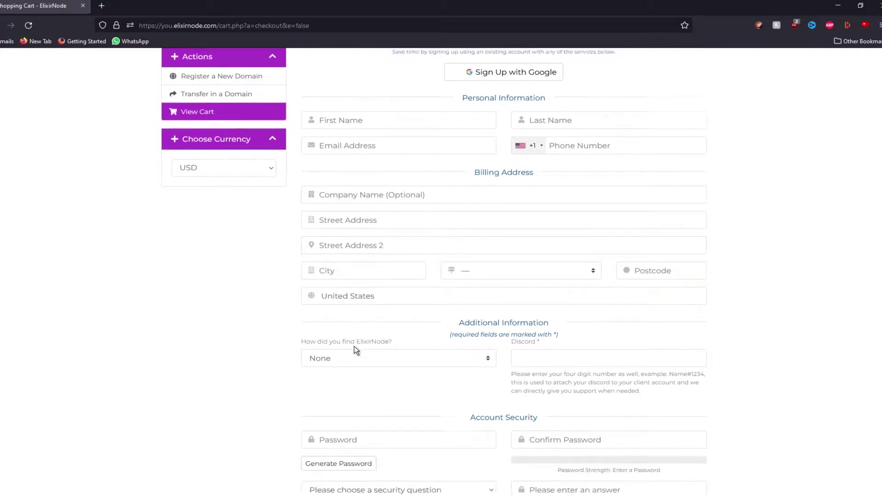
scroll(357, 348, "up", 3)
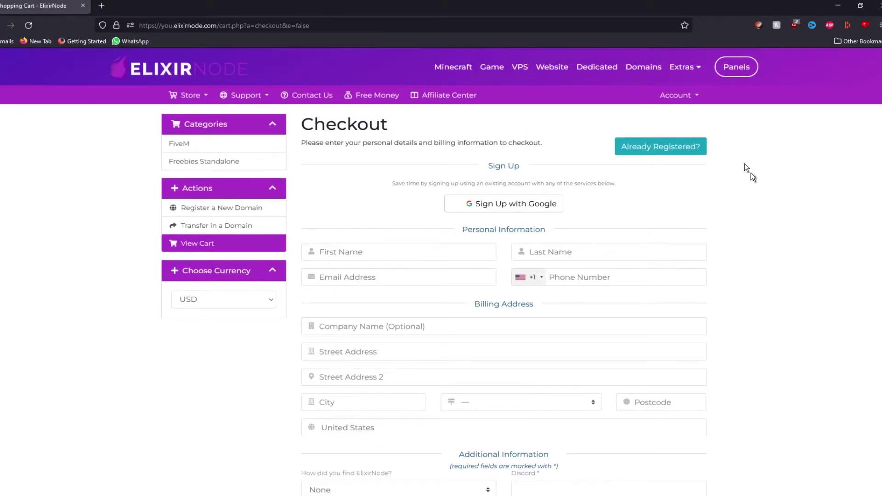
Switch the checkout to existing-customer login, leaving the order notes empty
left_click(657, 151)
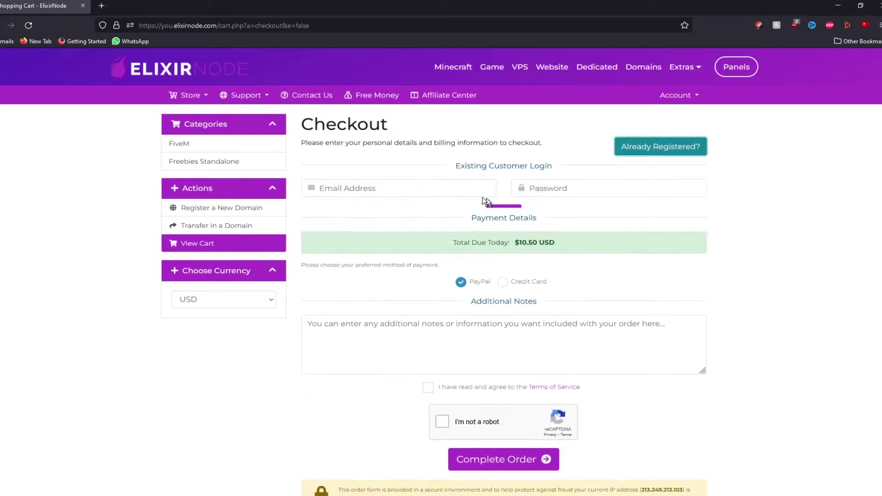
scroll(577, 194, "down", 4)
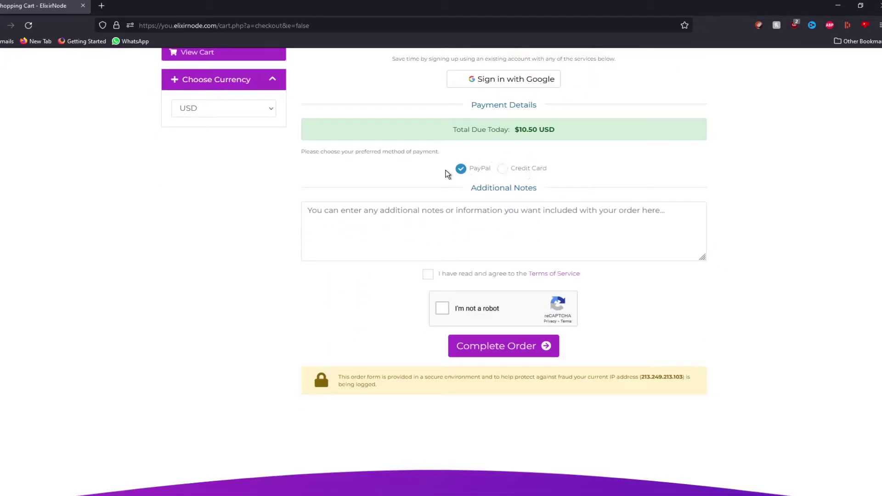
left_click_drag(467, 195, 527, 189)
left_click(384, 215)
left_click(374, 181)
Accept the Terms of Service, pass the robot check, and complete the order
left_click(428, 276)
left_click(448, 313)
left_click(491, 356)
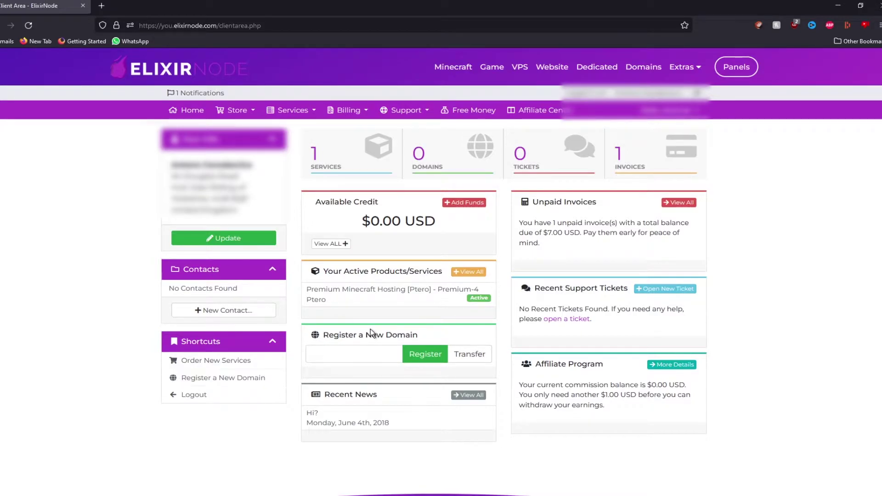
Open the Premium-4 Ptero product details showing $7.00 USD monthly, due October 16th, 2022
scroll(370, 329, "down", 1)
scroll(370, 329, "up", 1)
left_click_drag(371, 271, 421, 271)
left_click(330, 304)
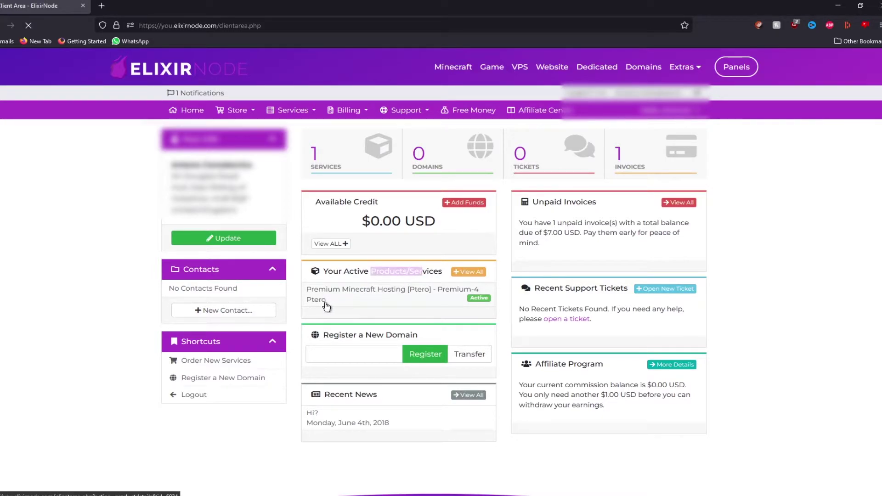
scroll(367, 360, "down", 2)
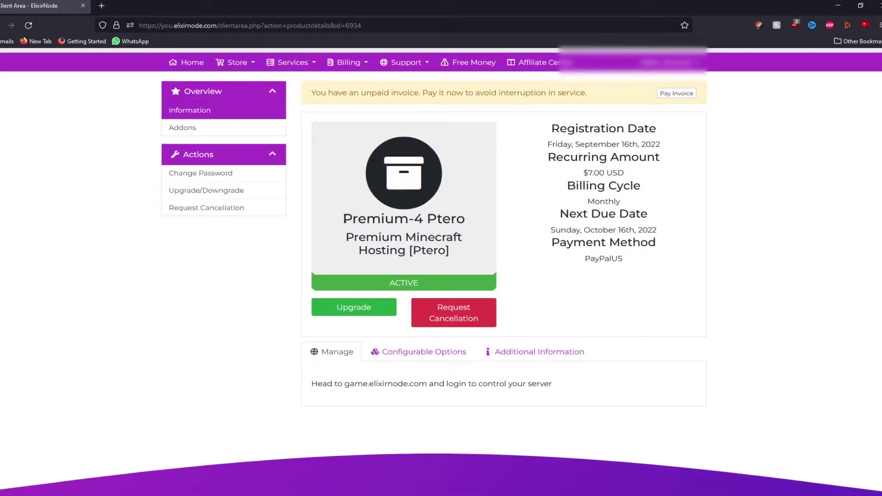
left_click_drag(343, 219, 464, 219)
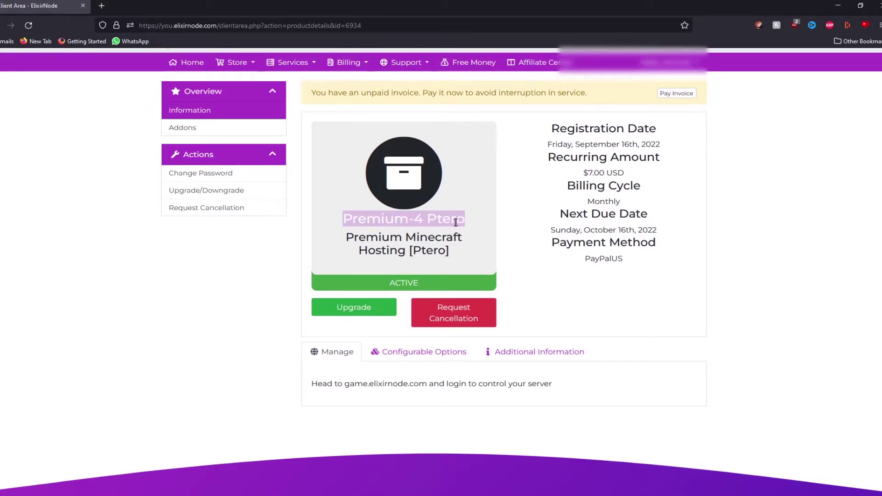
scroll(606, 173, "up", 2)
left_click(607, 172)
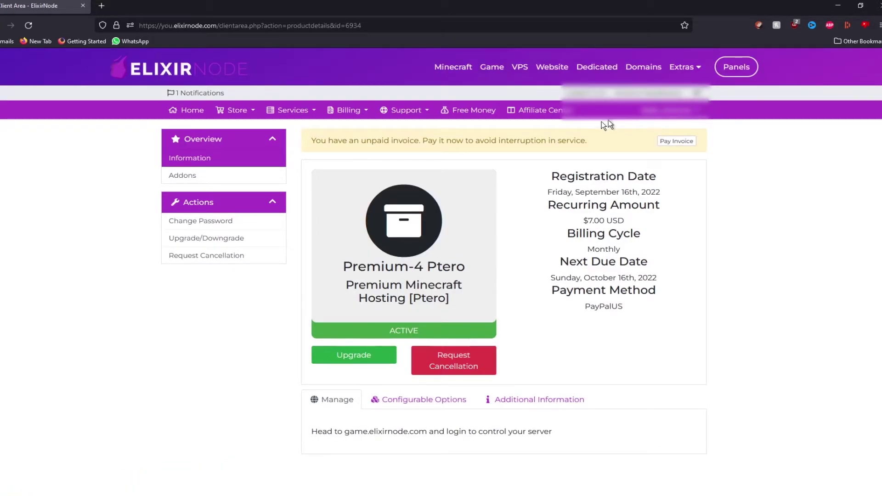
Open the Panels menu in the header to reach the Game Panel
left_click(736, 67)
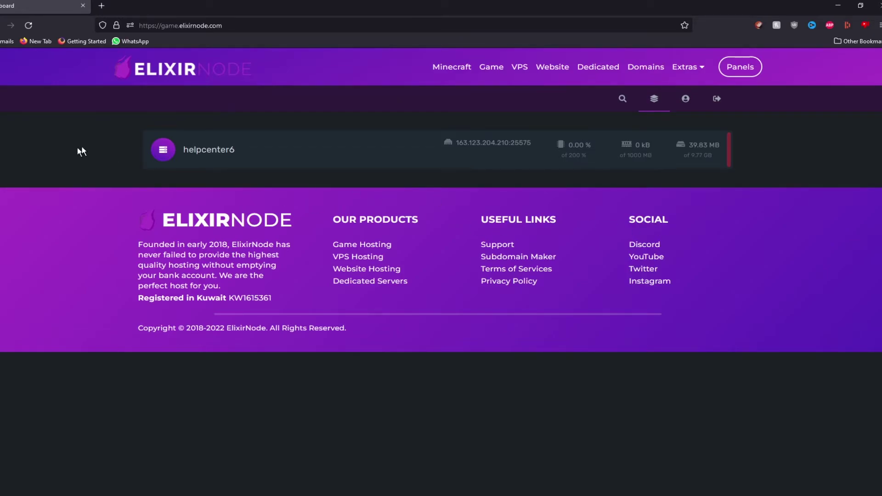
Open the helpcenter6 server's page in the game panel
left_click(200, 148)
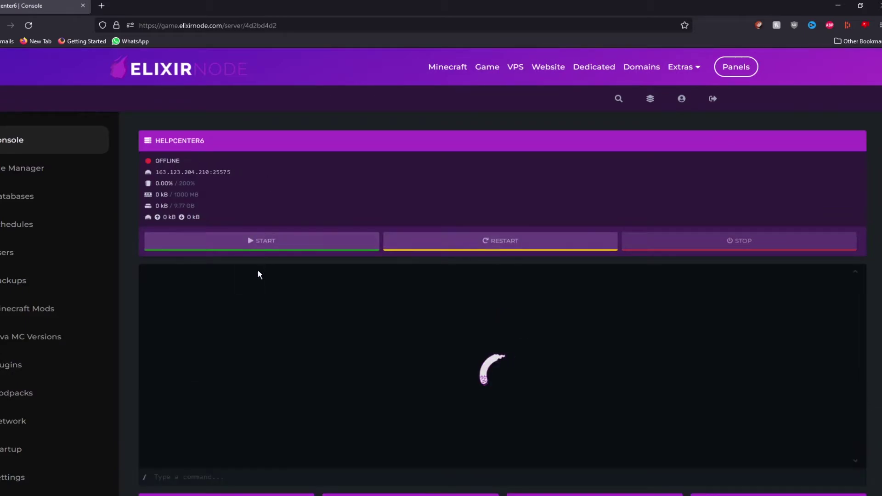
scroll(295, 302, "down", 2)
scroll(295, 303, "up", 2)
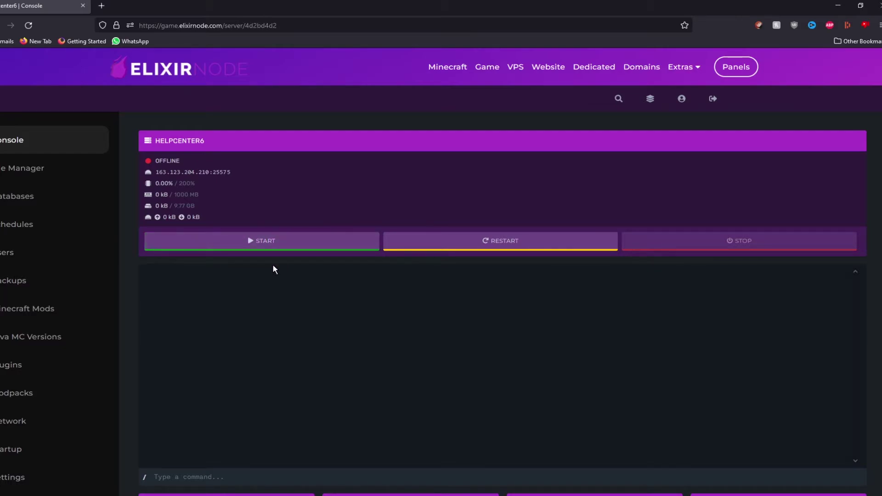
scroll(274, 269, "down", 2)
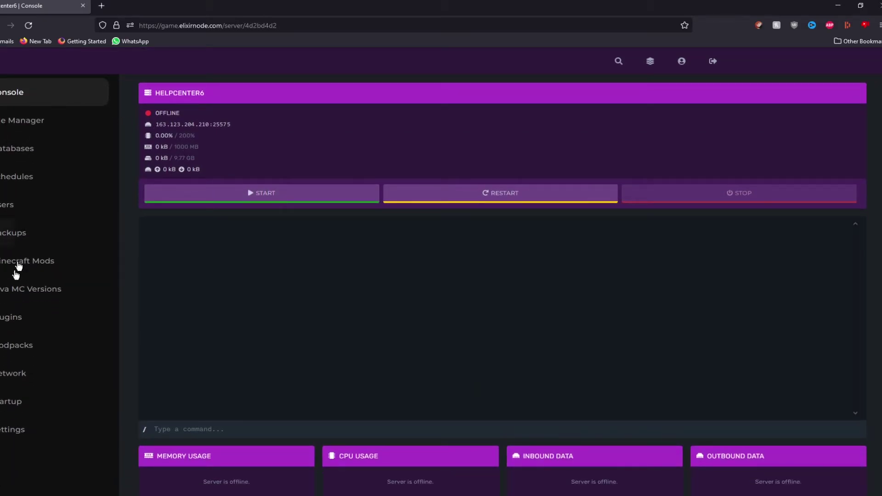
Install Vanilla 1.16.5 from the Java MC Versions list and confirm the install
left_click(27, 301)
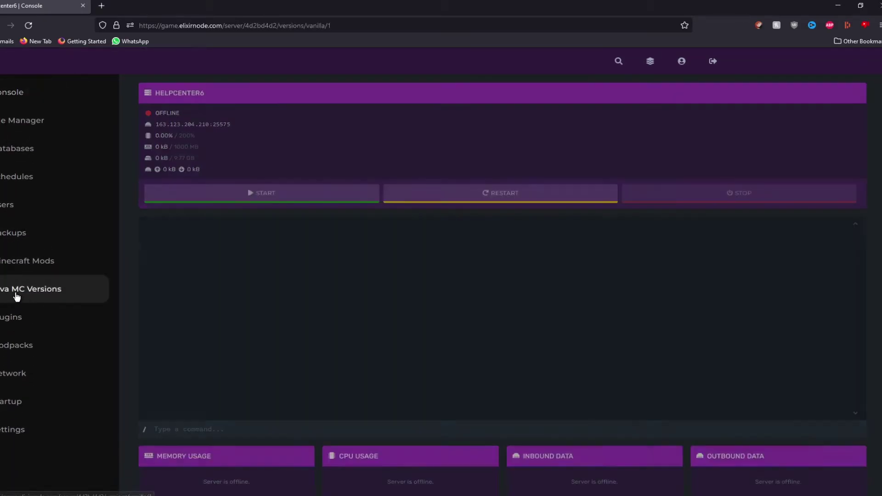
scroll(527, 175, "down", 15)
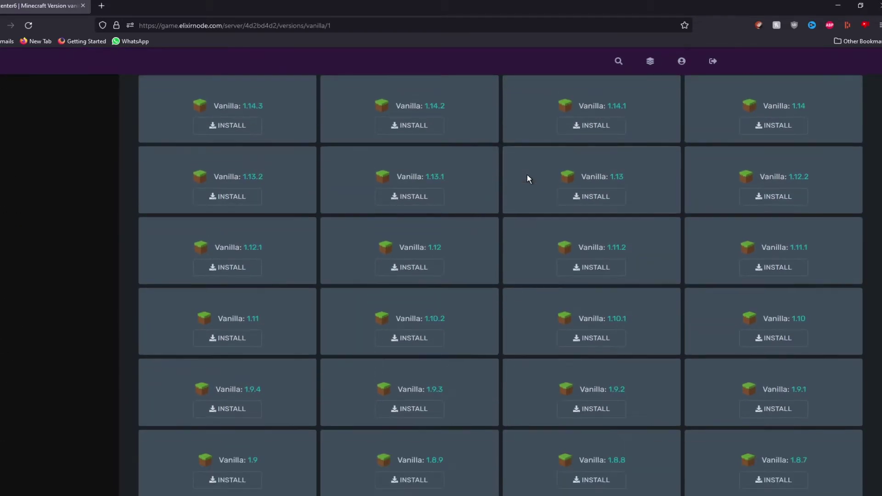
scroll(539, 172, "up", 15)
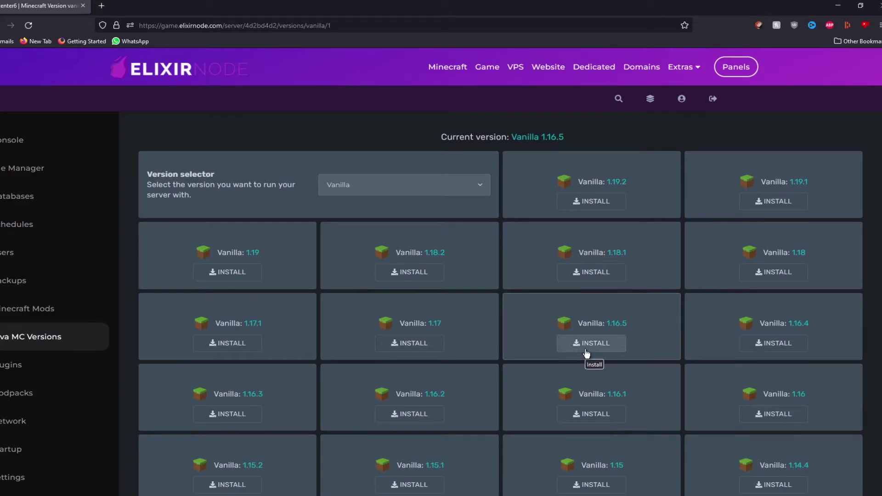
left_click(586, 348)
left_click(617, 217)
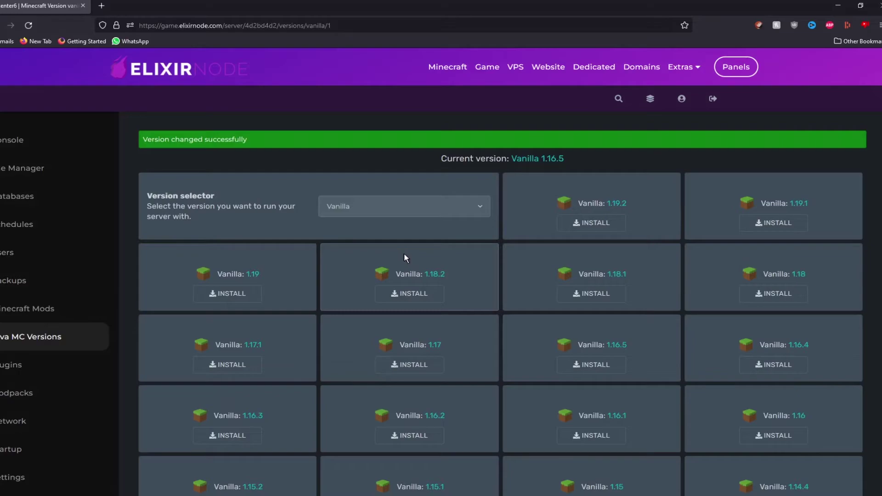
left_click(341, 186)
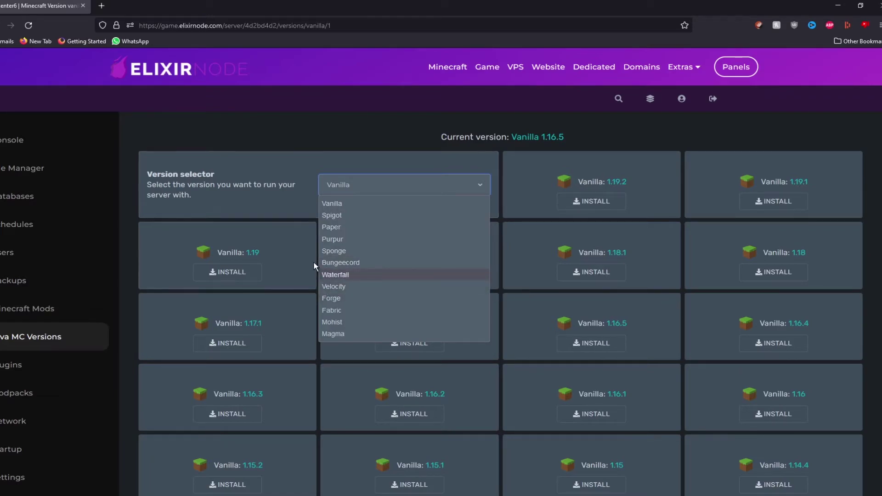
Start the server from the Console, note the EULA error in the log, and open the File Manager
left_click(274, 184)
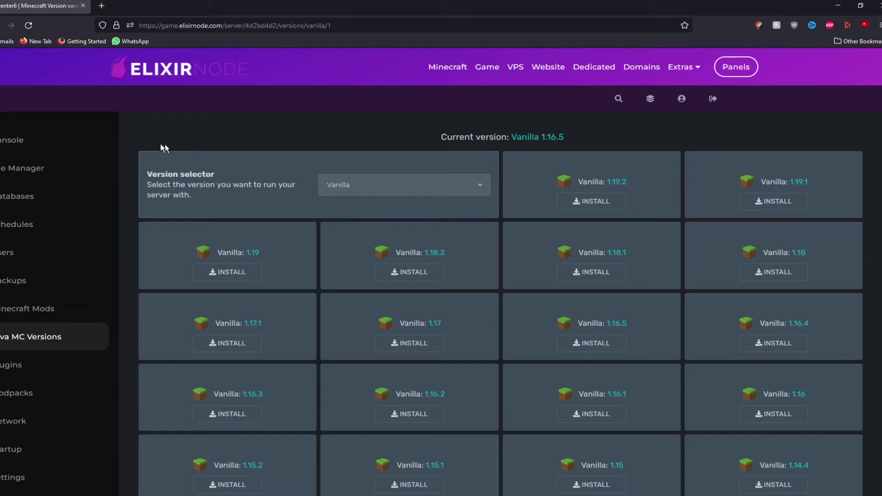
left_click(46, 142)
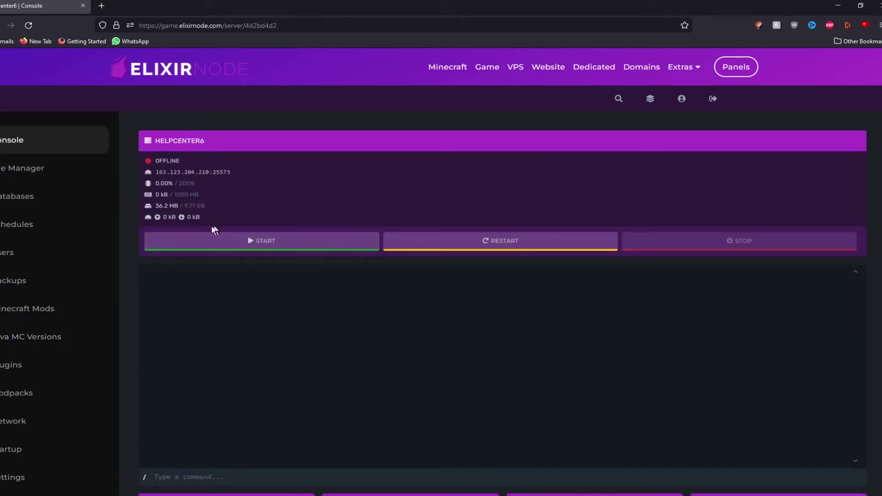
left_click(260, 242)
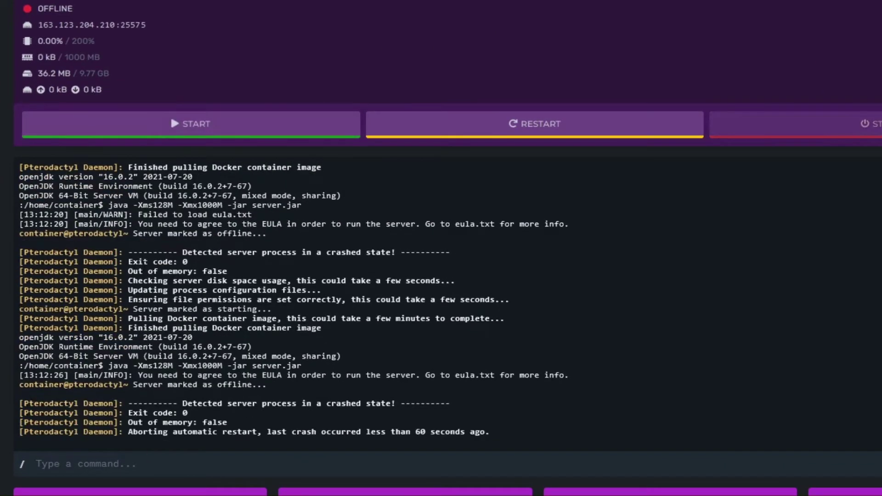
left_click_drag(138, 215, 429, 225)
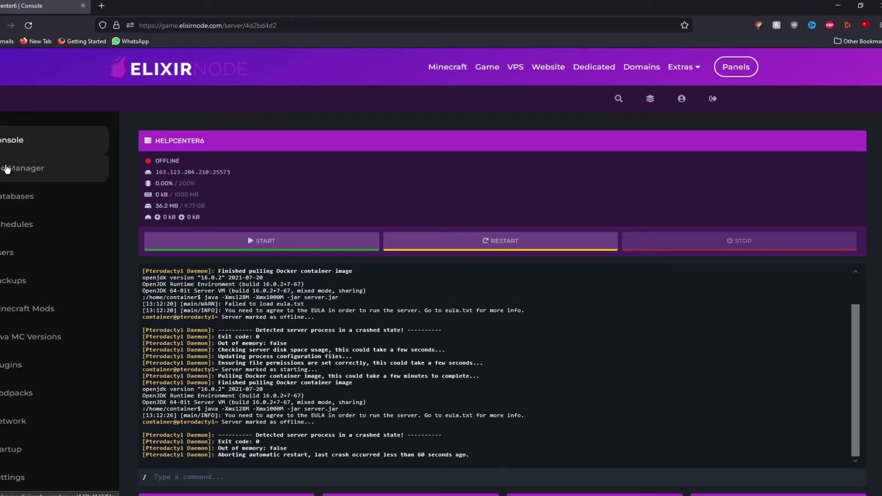
left_click(6, 170)
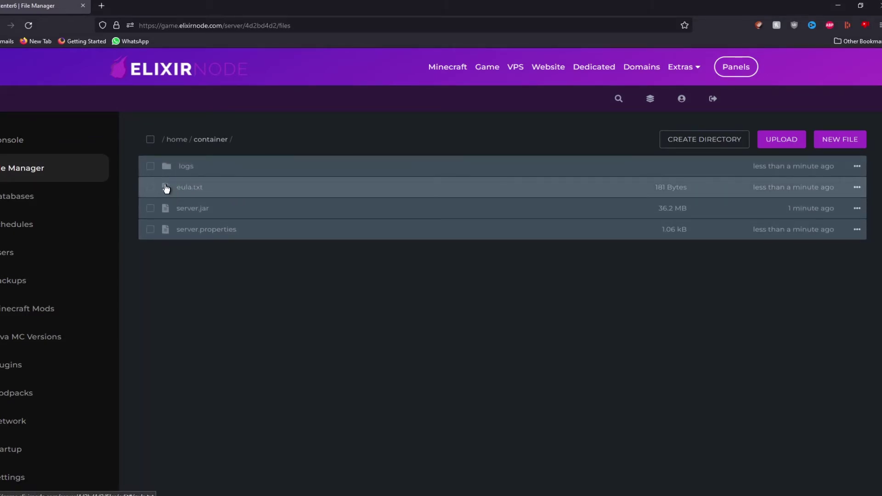
Edit eula.txt, changing the eula value from false to true
left_click(179, 188)
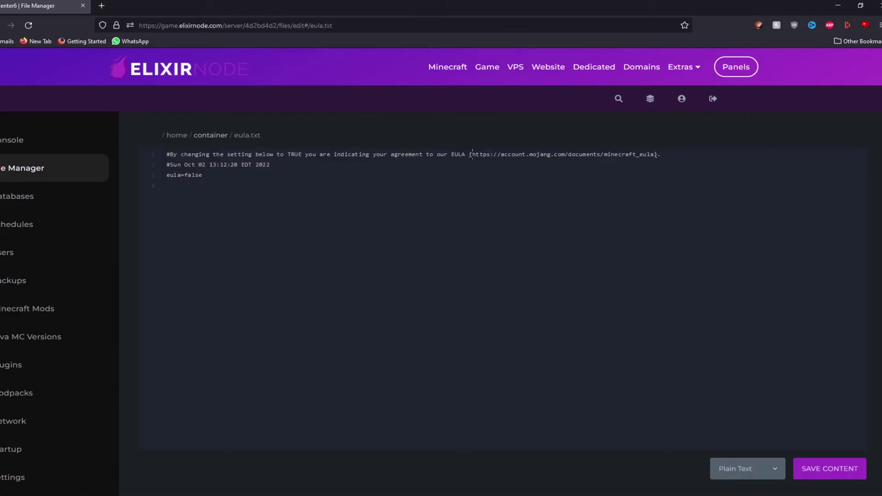
left_click_drag(472, 154, 652, 157)
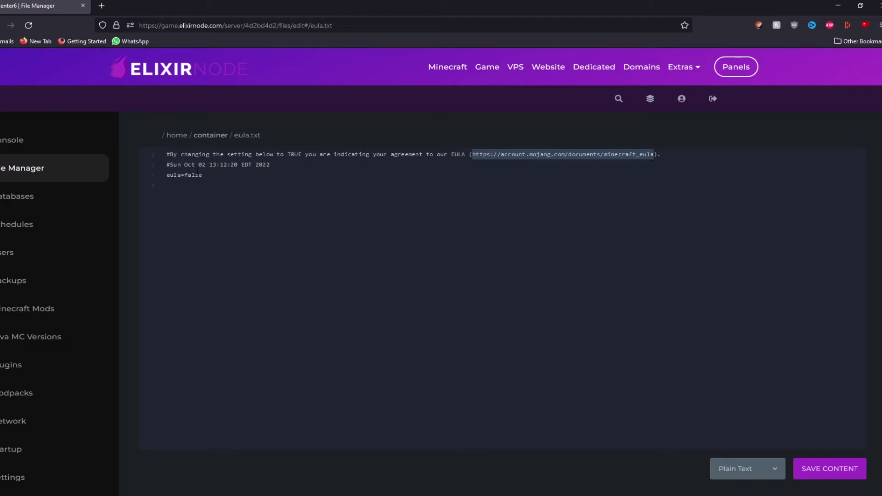
left_click(170, 180)
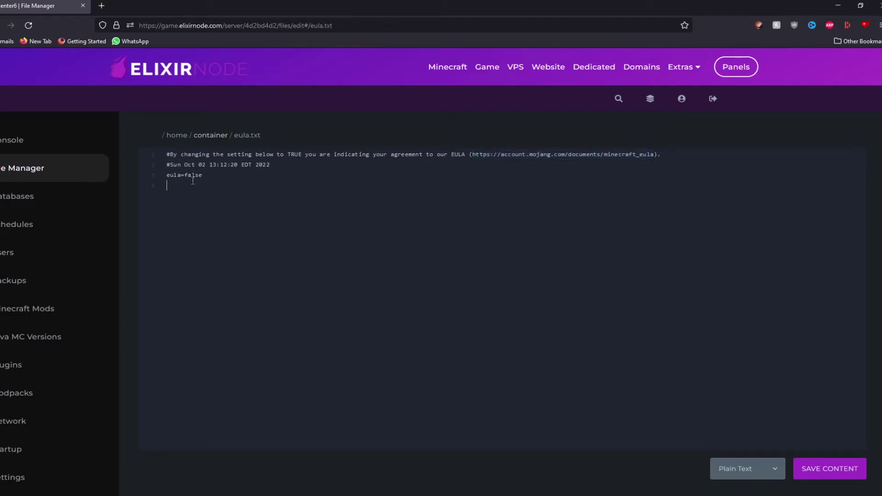
double_click(192, 176)
type("tru")
Start the helpcenter6 server and copy its address 163.123.204.210:25575
left_click(23, 141)
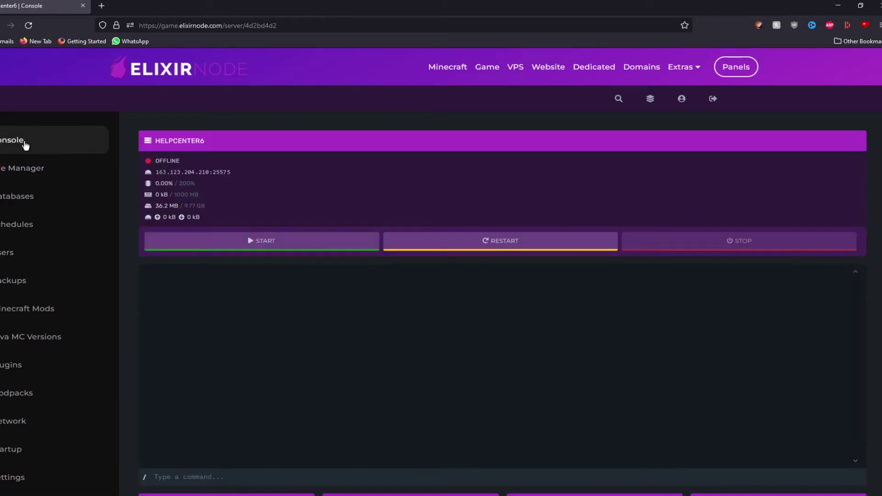
left_click(298, 243)
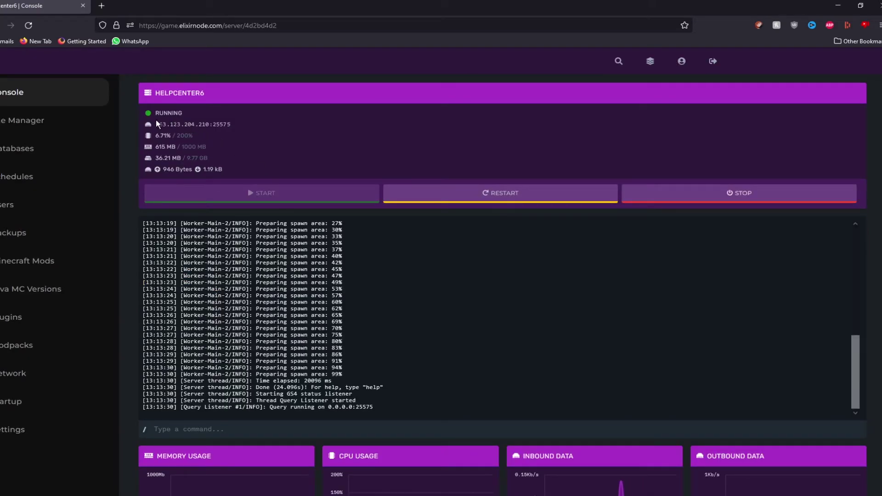
left_click(185, 126)
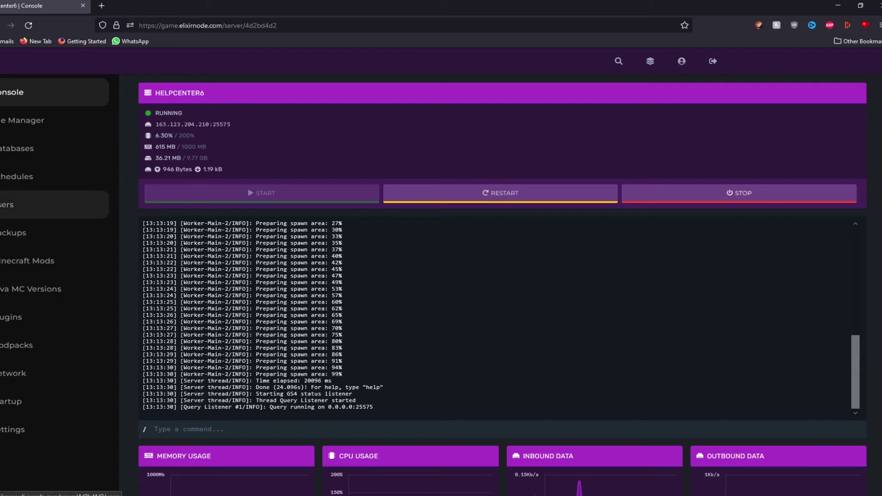
key("alt+Tab")
Direct-connect to the pasted address 163.123.204.210:25575 from Multiplayer and join the server
left_click(420, 276)
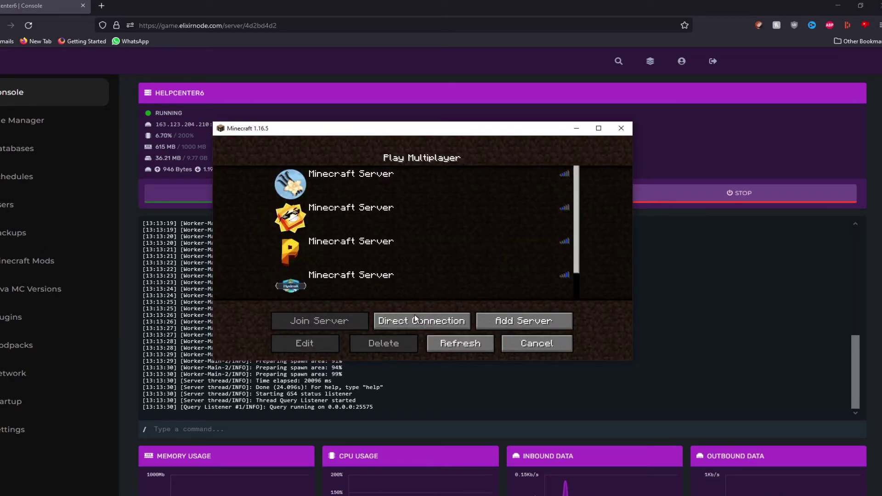
left_click(415, 320)
left_click(434, 324)
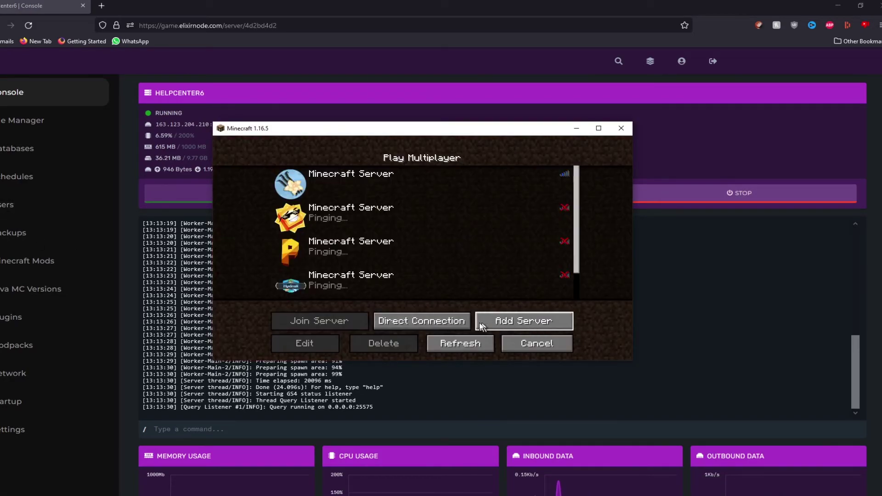
left_click(428, 317)
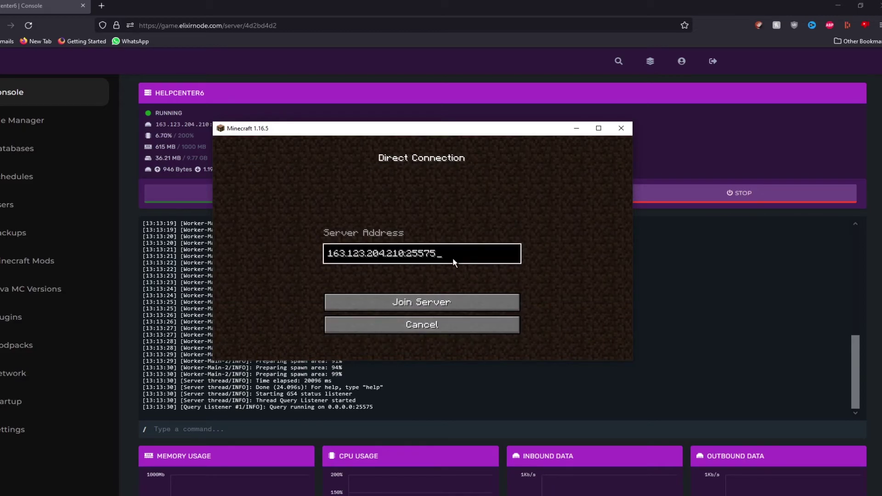
key("ctrl+a")
type("163.123.204.210:25575")
left_click(423, 299)
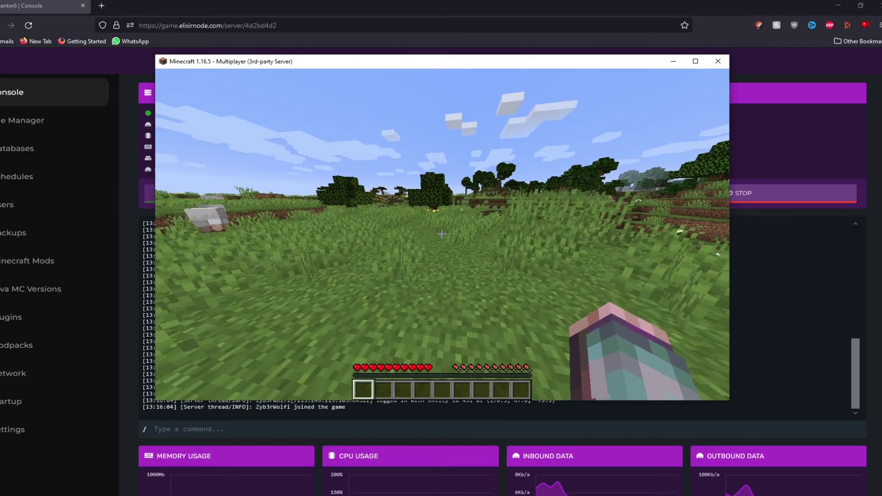
Dig up a grass block, then retry /gamemode creative in chat, which is rejected
left_click(442, 233)
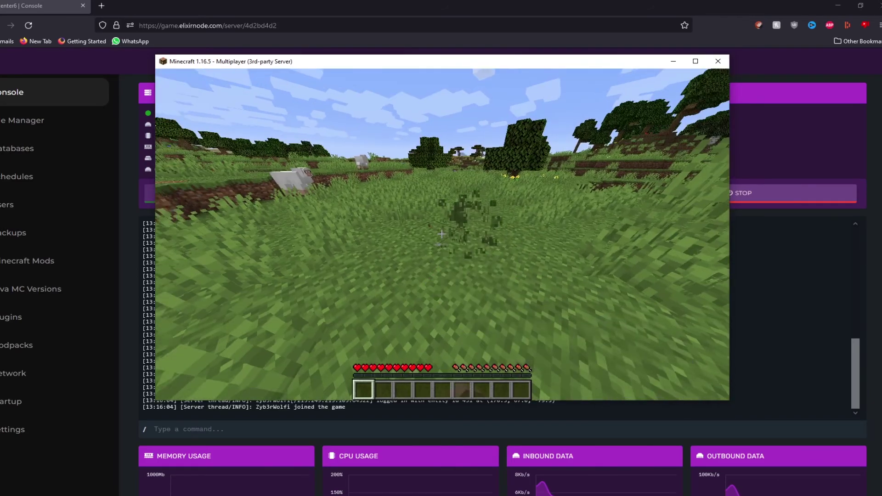
left_click(442, 234)
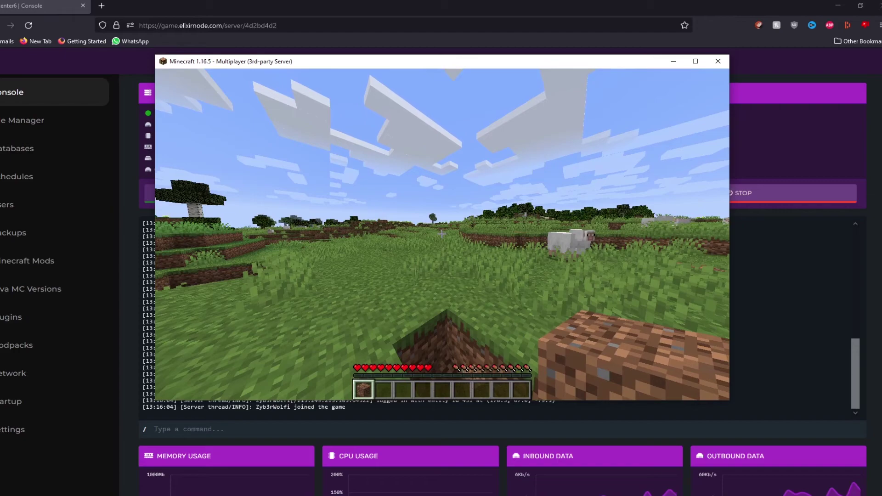
key("t")
key("Up")
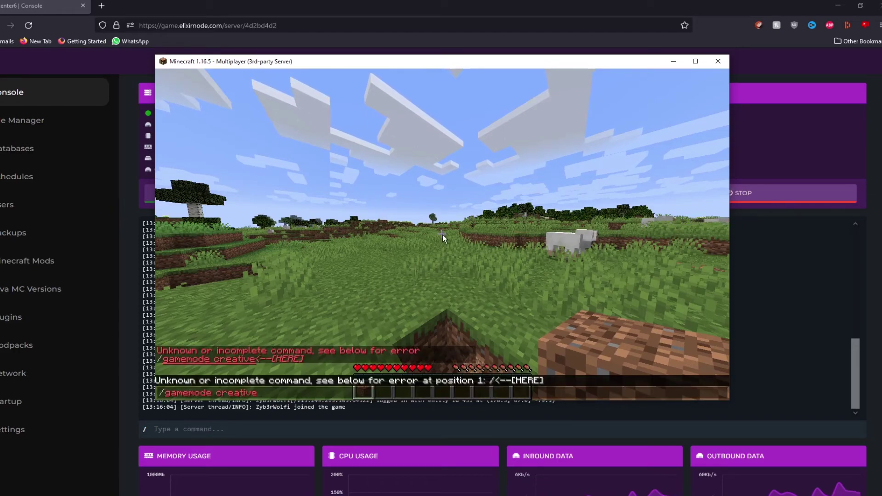
key("Escape")
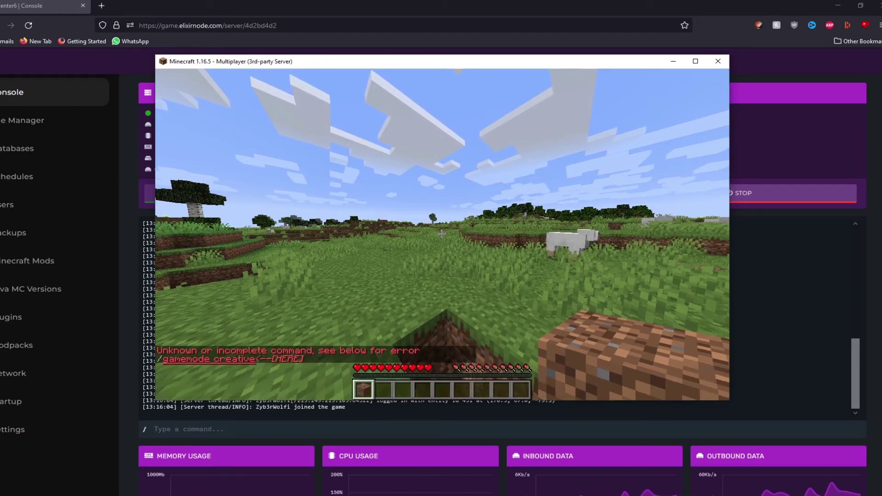
key("t")
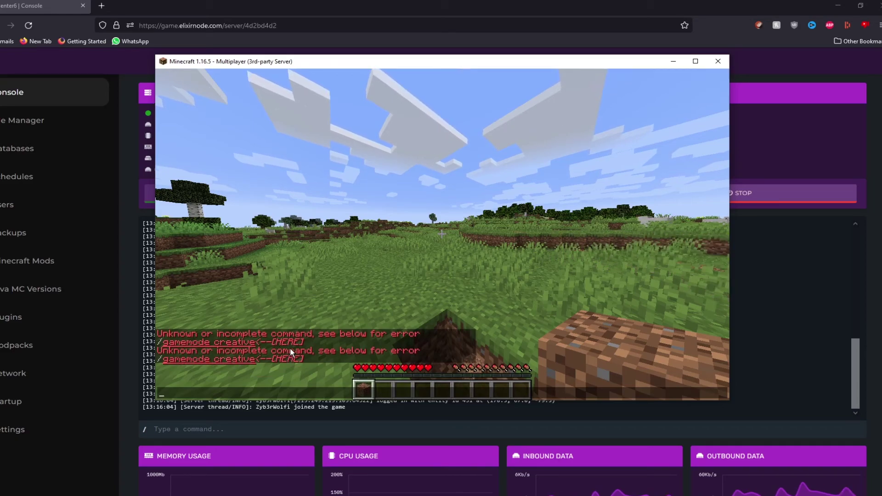
Run 'op' with the player's username in the server console and check the confirmation in the log
left_click(136, 150)
left_click(187, 431)
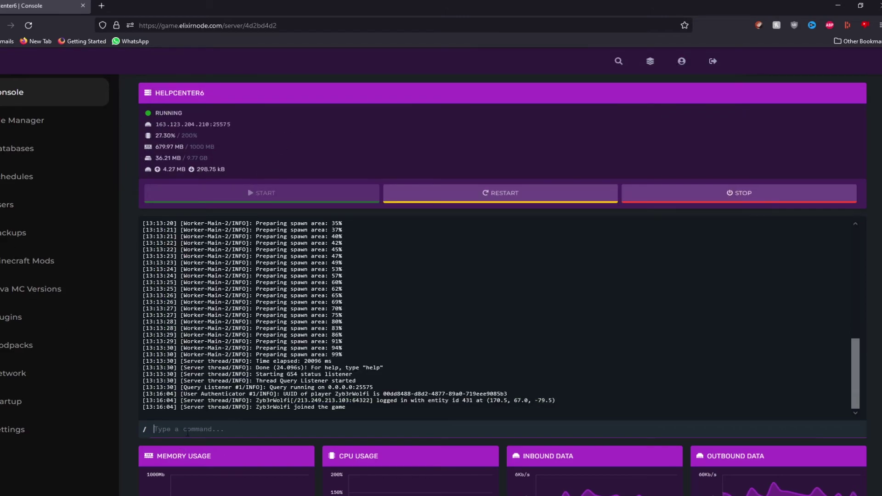
type("op zy")
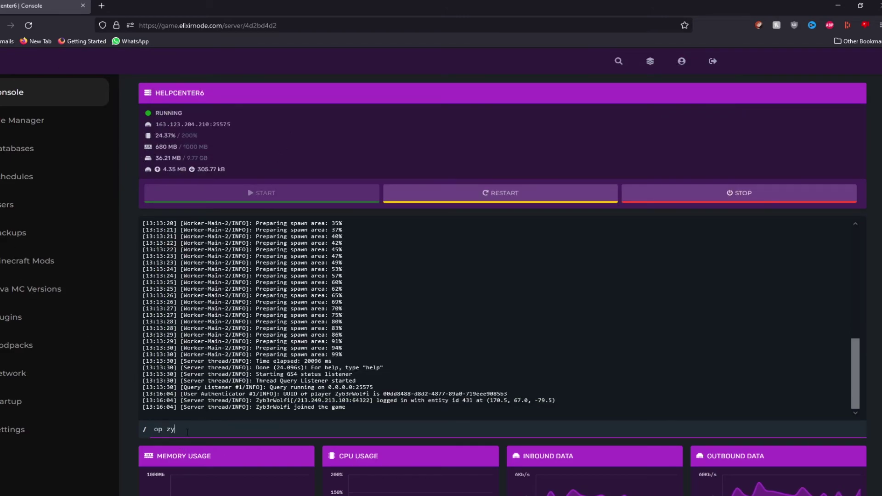
type("b3rw")
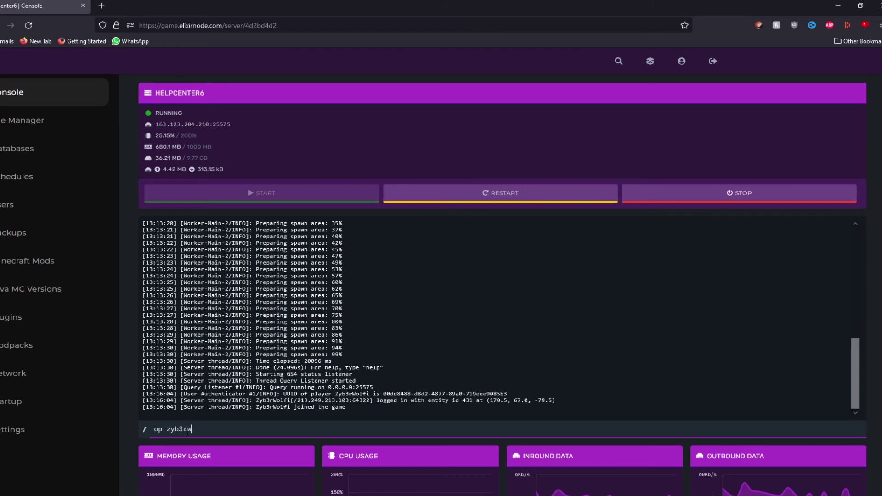
type("olfi")
key("Return")
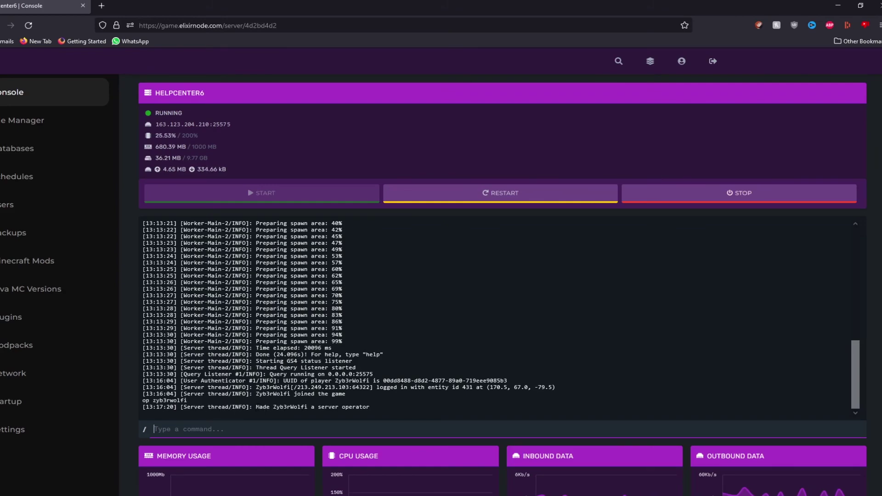
left_click_drag(255, 407, 370, 408)
left_click(231, 353)
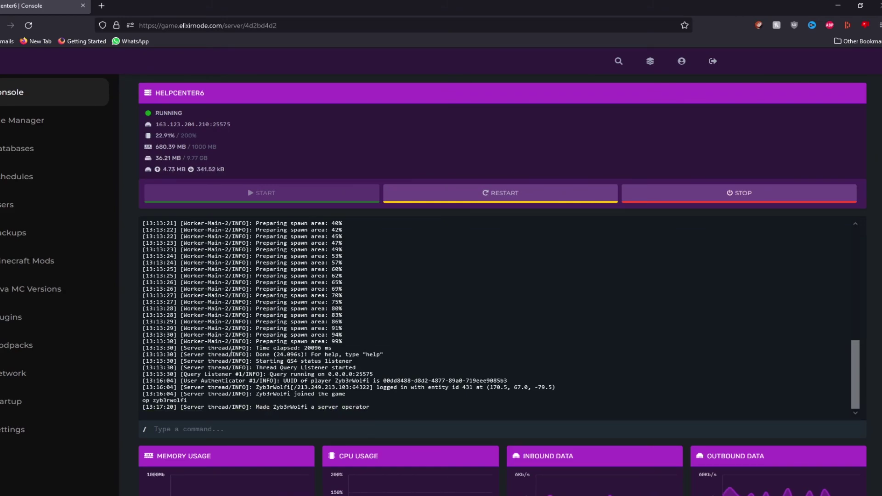
Switch to Creative Mode with /gamemode creative and walk forward across the terrain
key("alt+Tab")
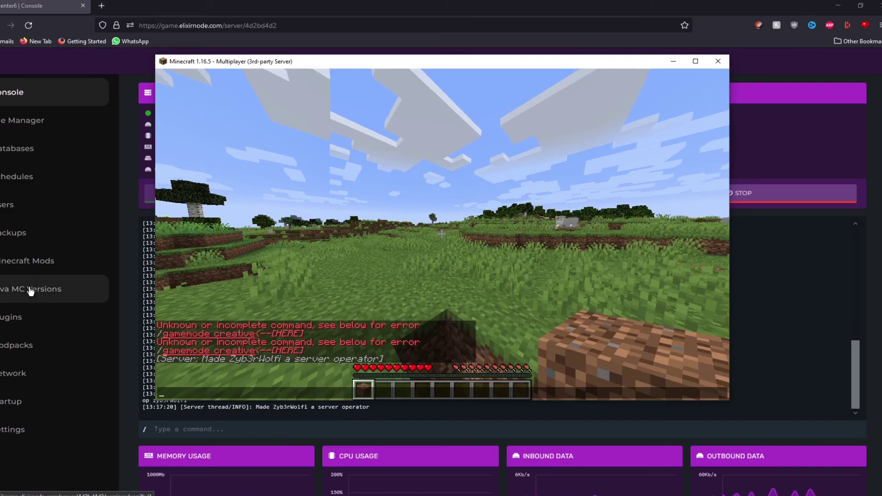
key("slash")
key("Up")
key("Return")
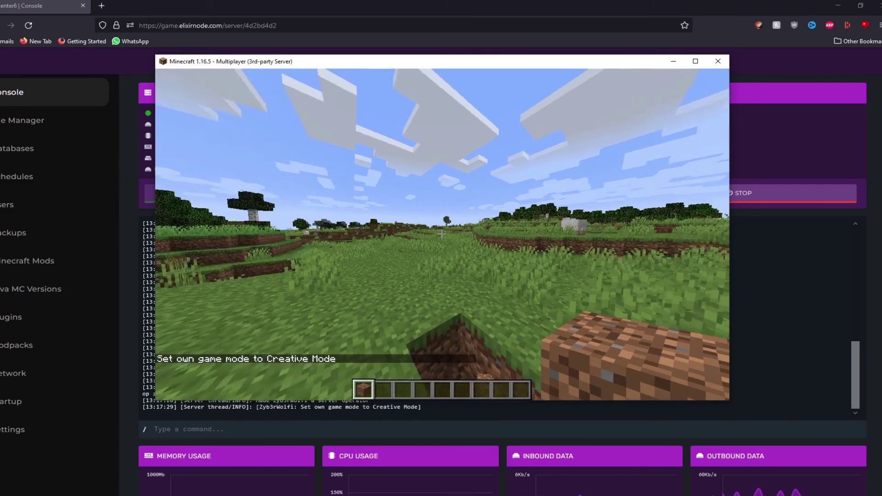
key("w")
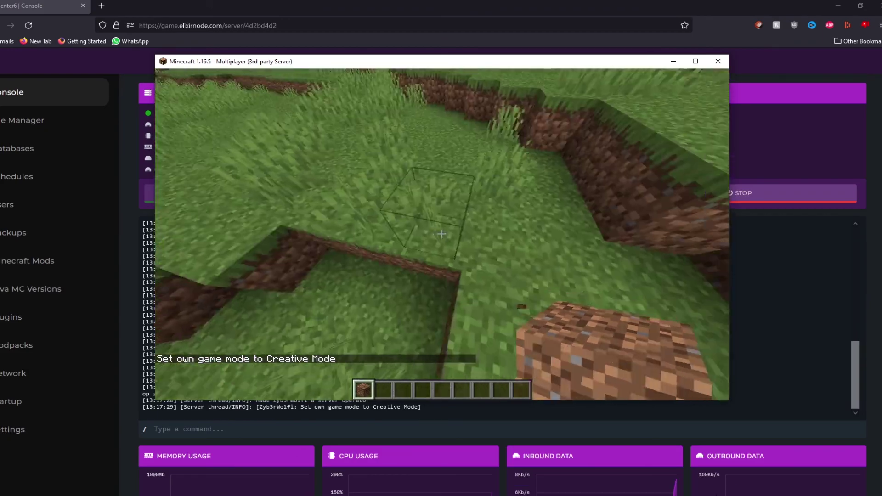
Run the /kick command to kick all players from the server
key("slash")
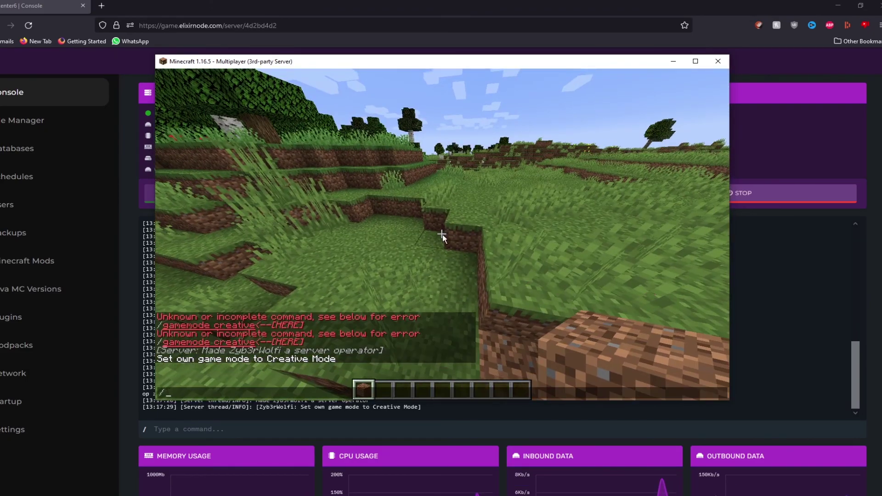
type("kick Zyb3rWolfi")
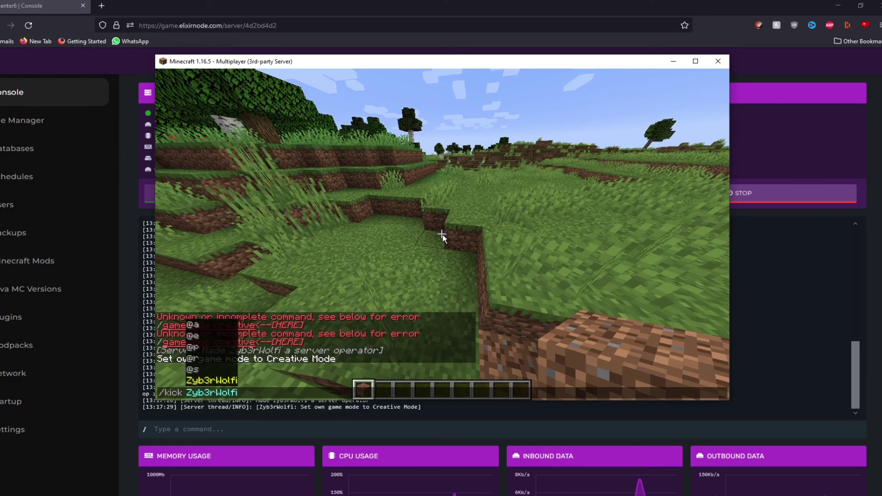
key("Return")
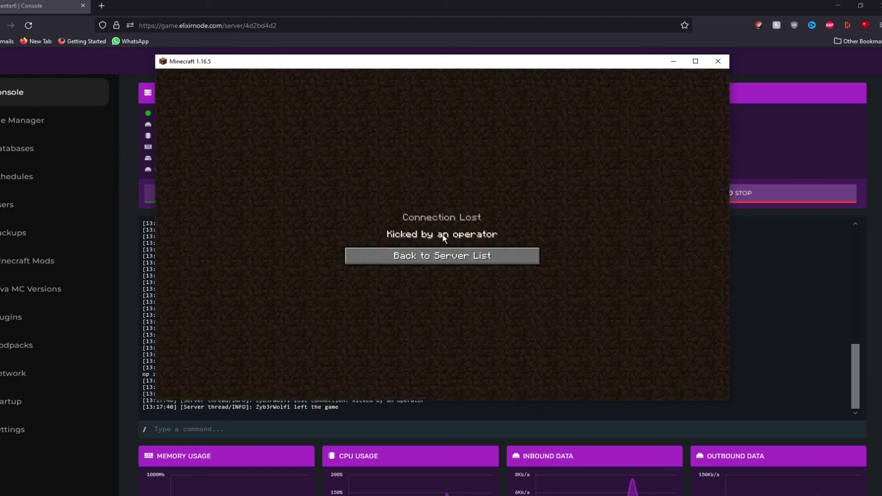